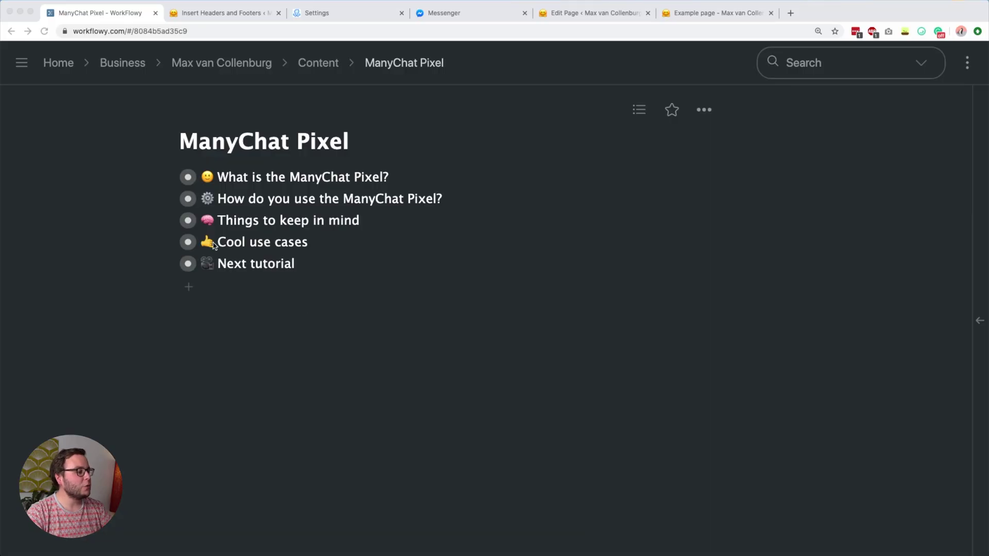
Expand the outline items "What is the ManyChat Pixel?", "How do you use the ManyChat Pixel?" and "Authorize your website(s)".
left_click(162, 173)
left_click(169, 177)
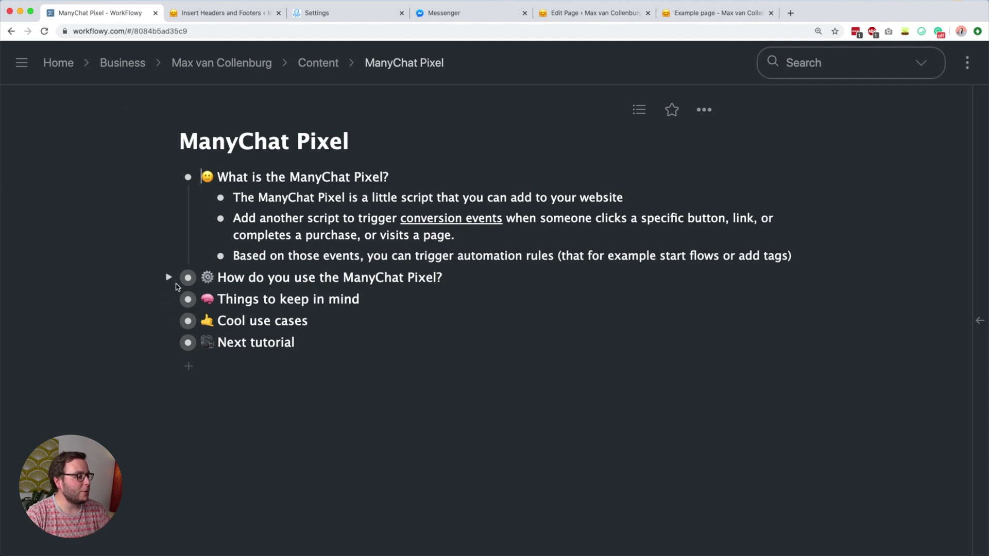
left_click(169, 278)
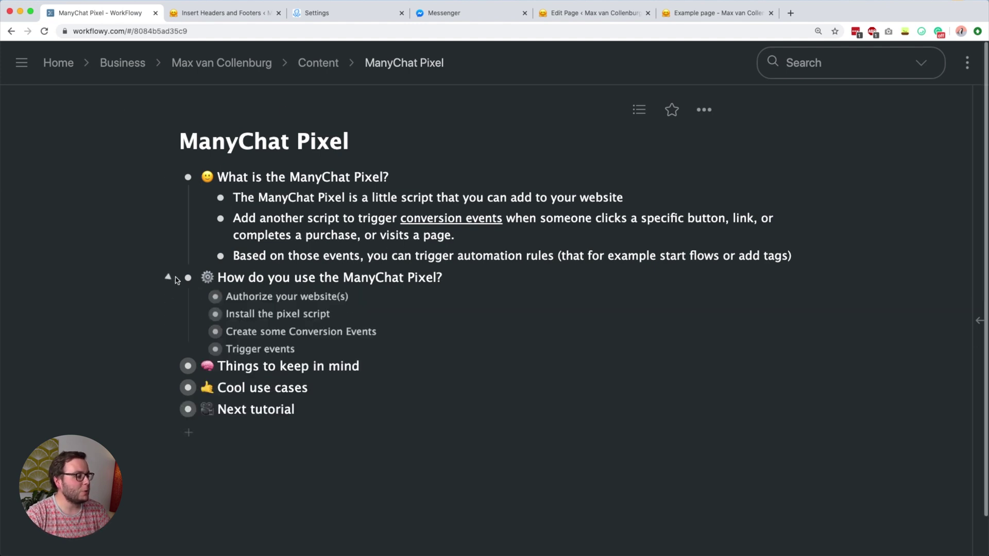
left_click(202, 299)
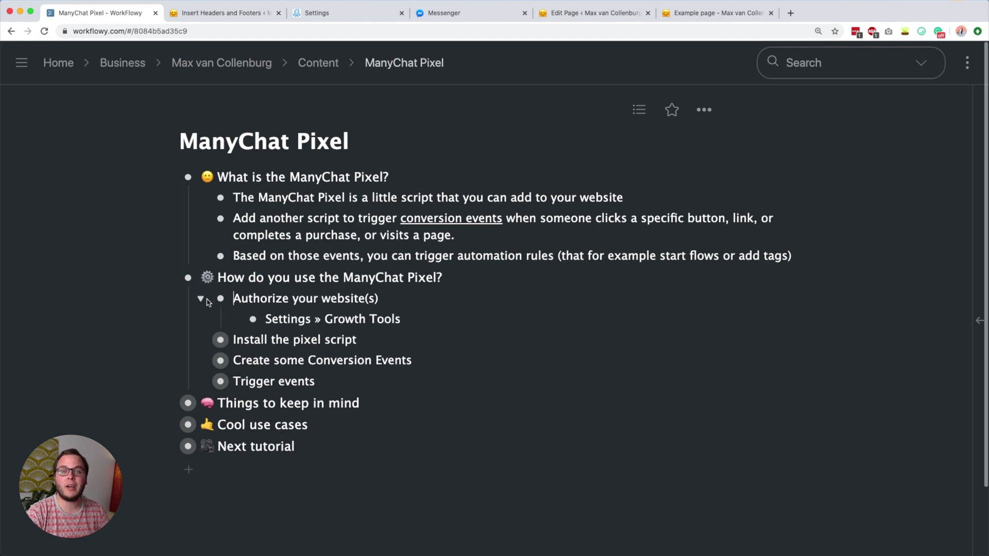
Switch to ManyChat and open the Growth Tools settings at the entry field for authorizing a website.
left_click(322, 14)
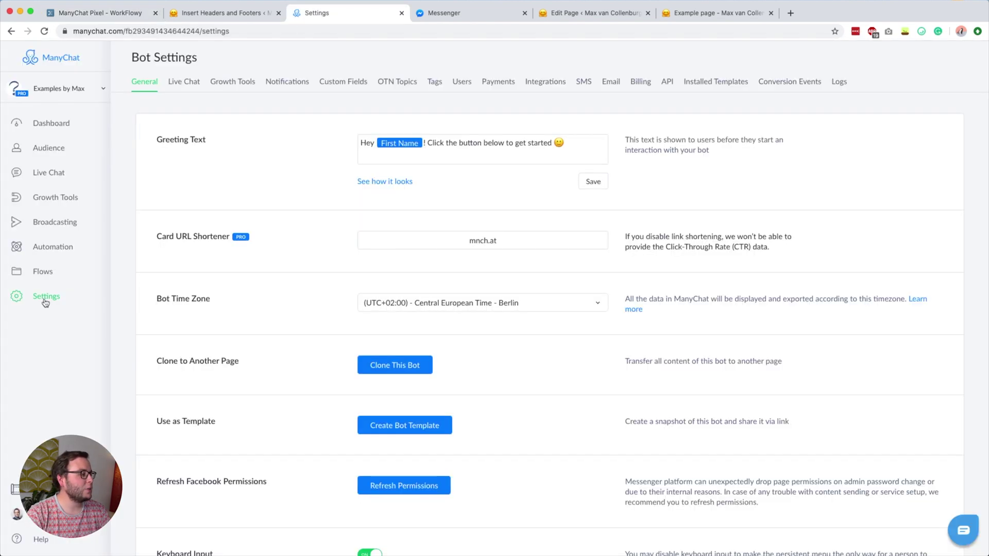
left_click(233, 82)
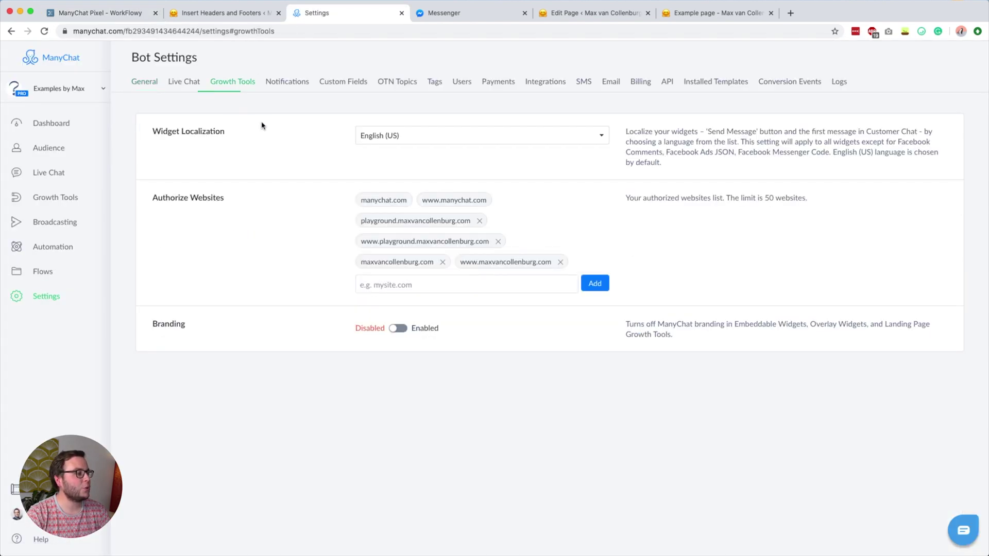
left_click(363, 284)
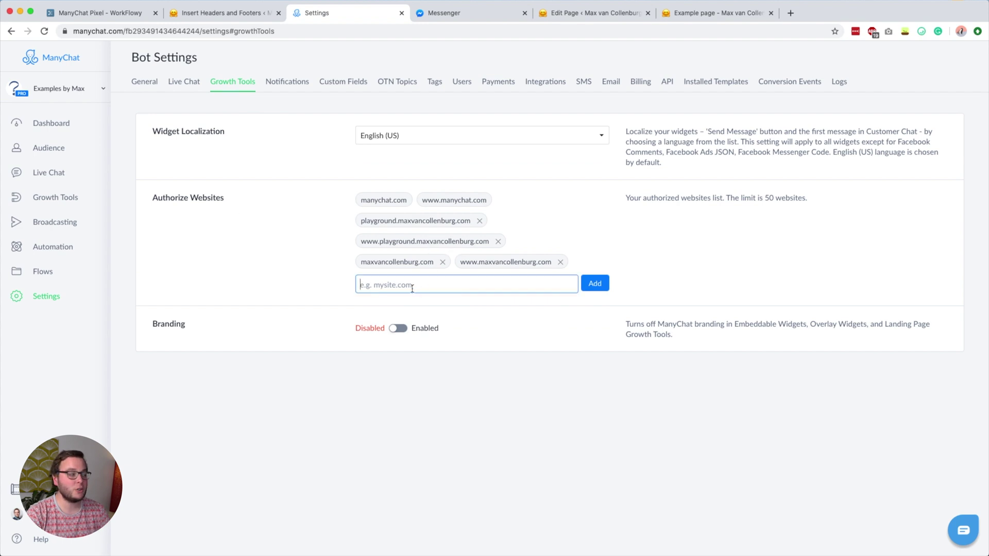
Expand the "Install the pixel script" notes in WorkFlowy and copy the Pixel code from ManyChat's Automation section.
left_click(138, 11)
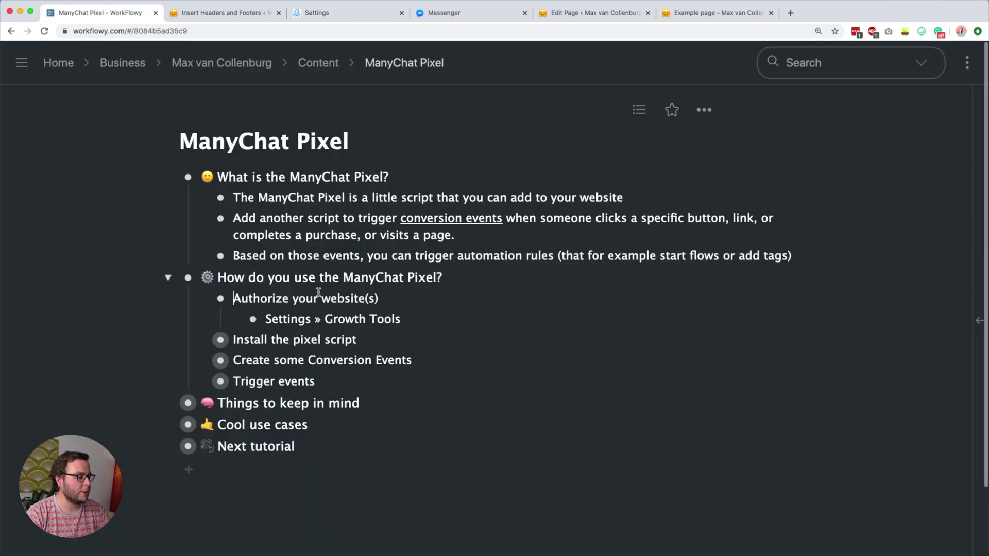
left_click(202, 342)
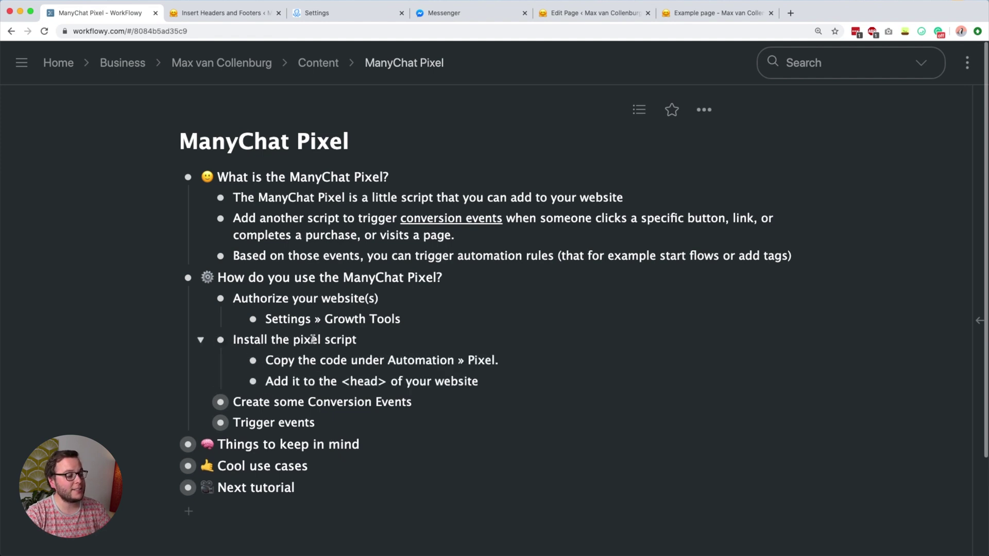
left_click(314, 13)
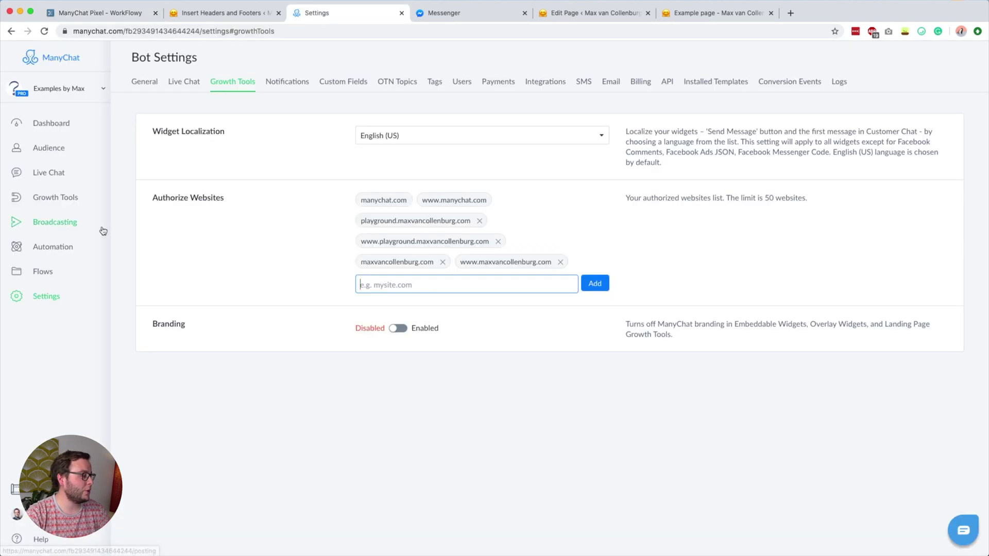
left_click(51, 252)
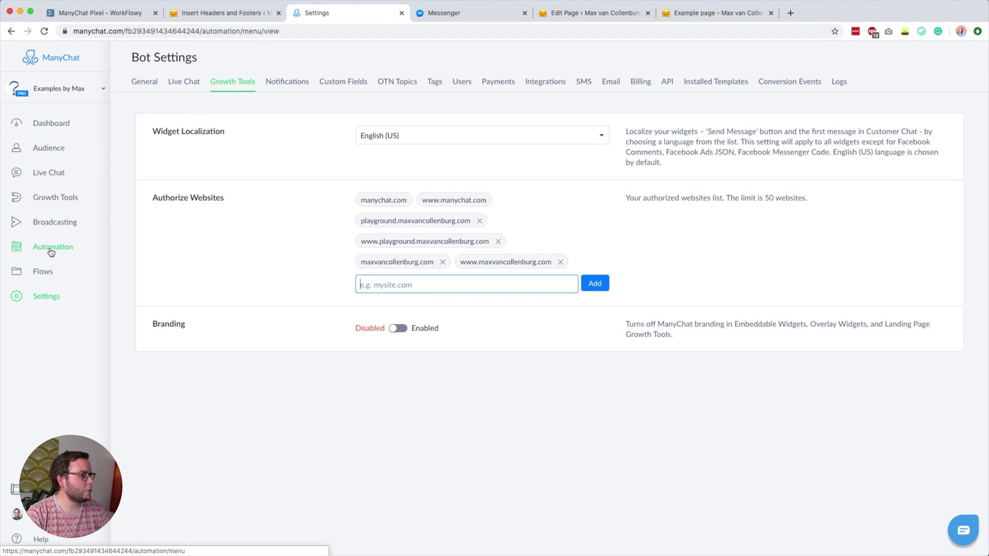
left_click(59, 397)
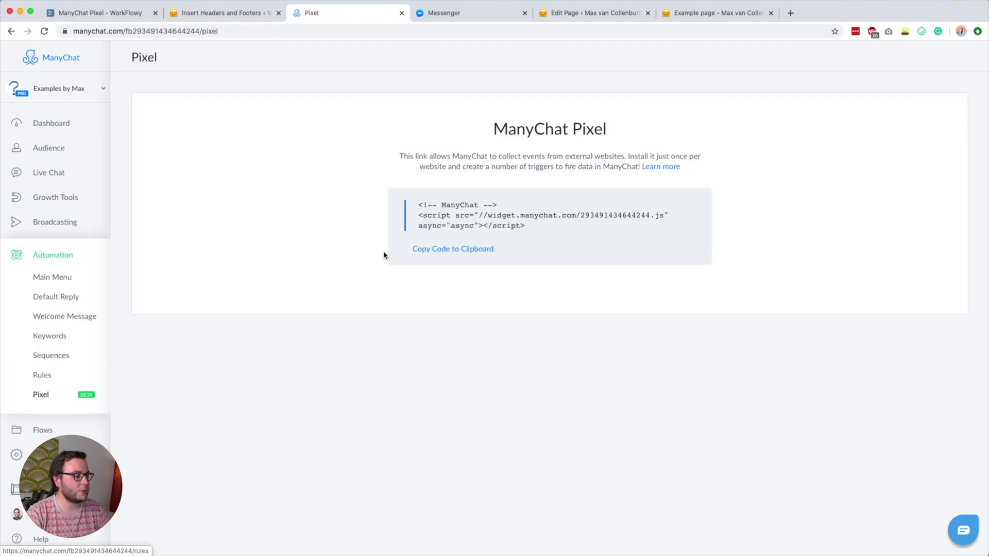
left_click(452, 251)
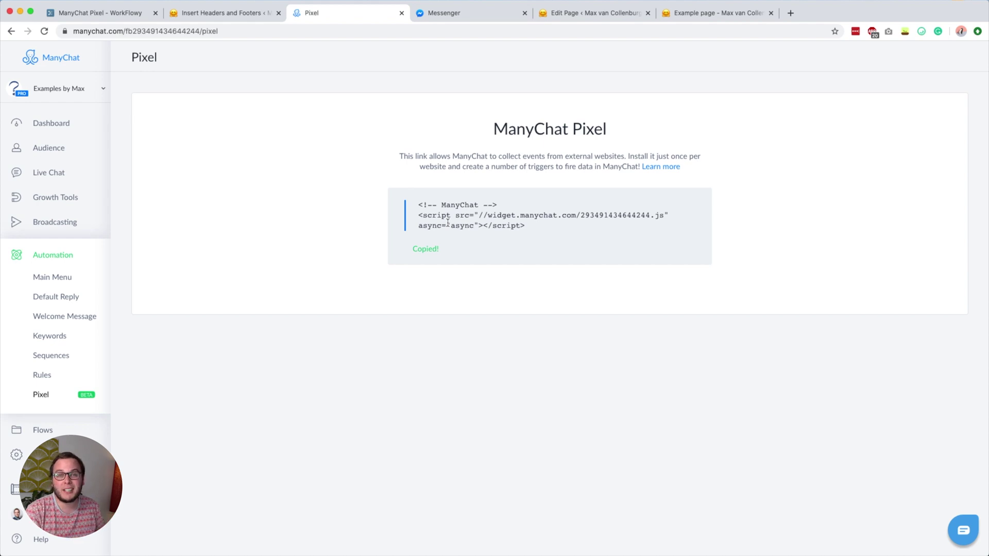
Paste the copied ManyChat script into the header scripts of WordPress's Insert Headers and Footers settings and save.
left_click(220, 15)
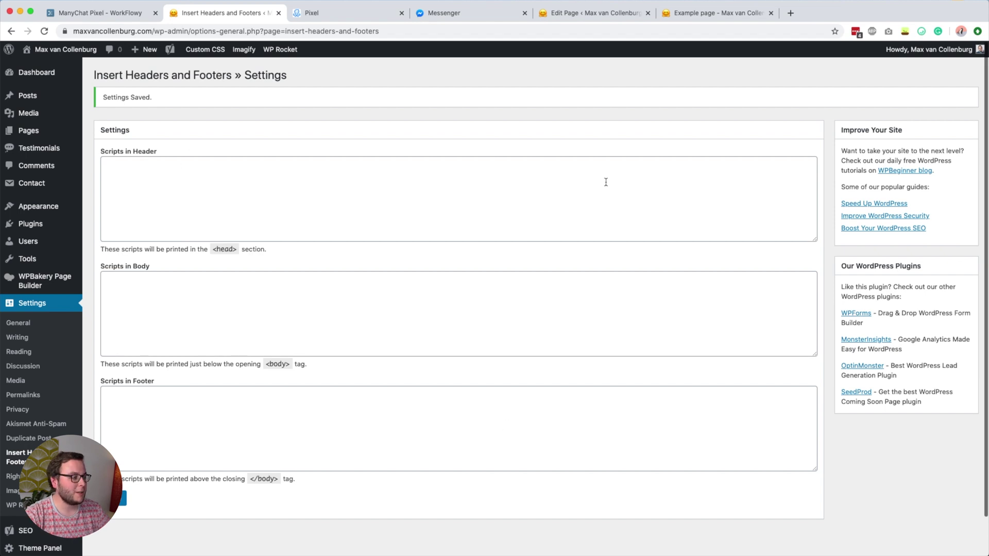
left_click(254, 184)
key("super+v")
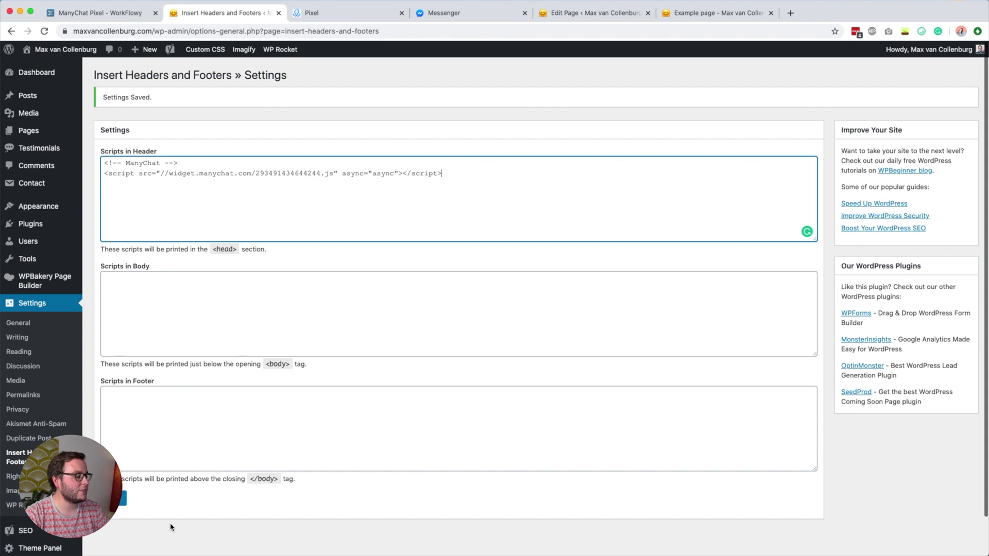
left_click(123, 498)
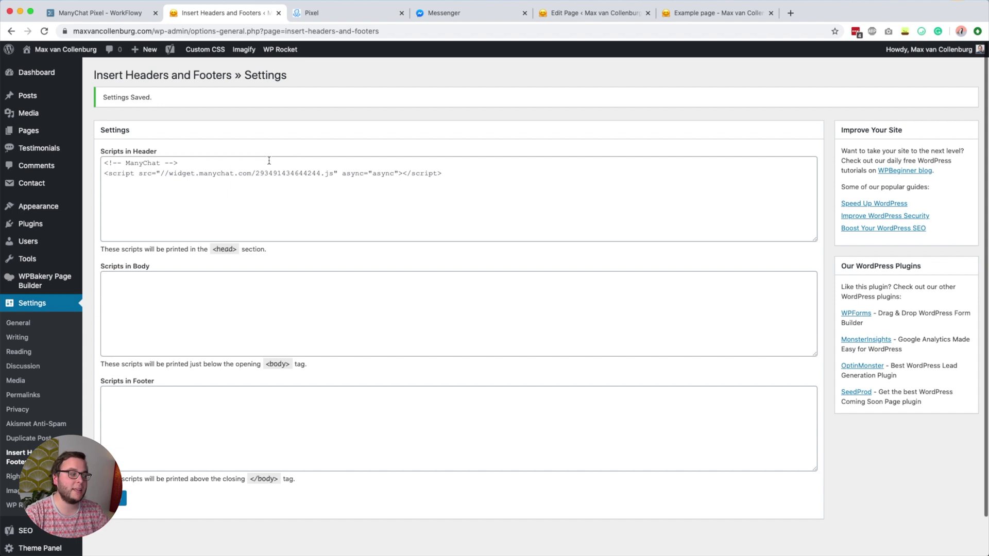
Switch to the WorkFlowy outline and expand the "Create some Conversion Events" item.
left_click(117, 15)
key("Down")
key("Down")
key("Down")
key("super+Down")
scroll(342, 390, "down", 2)
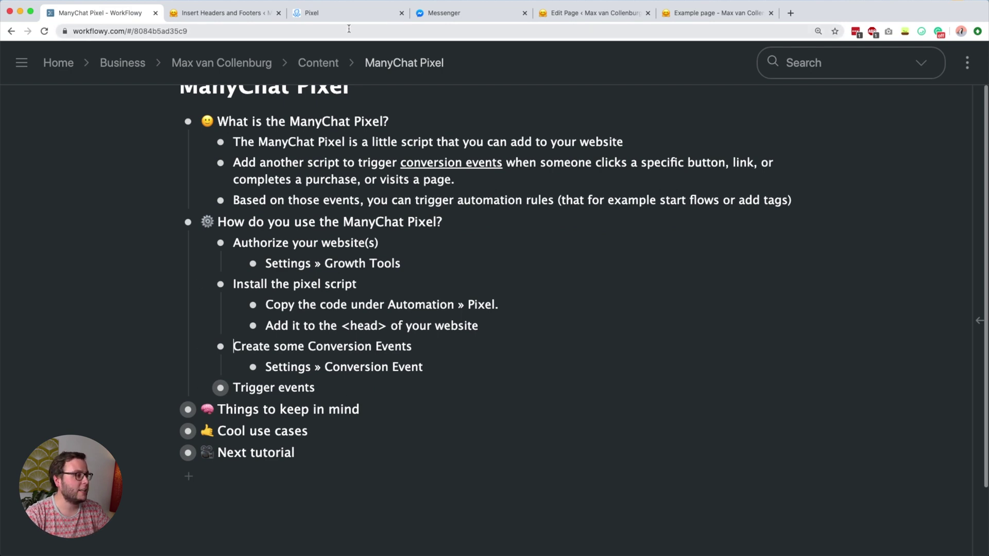
Switch to ManyChat and examine the existing events in the Conversion Events settings, including the editable description of the manychat workshop sales page event.
left_click(320, 14)
left_click(17, 454)
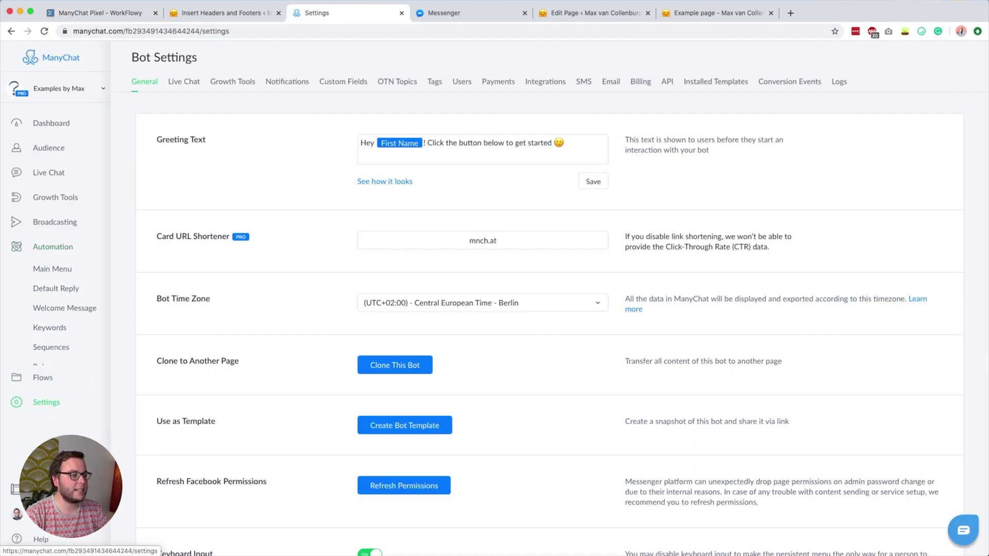
left_click(784, 85)
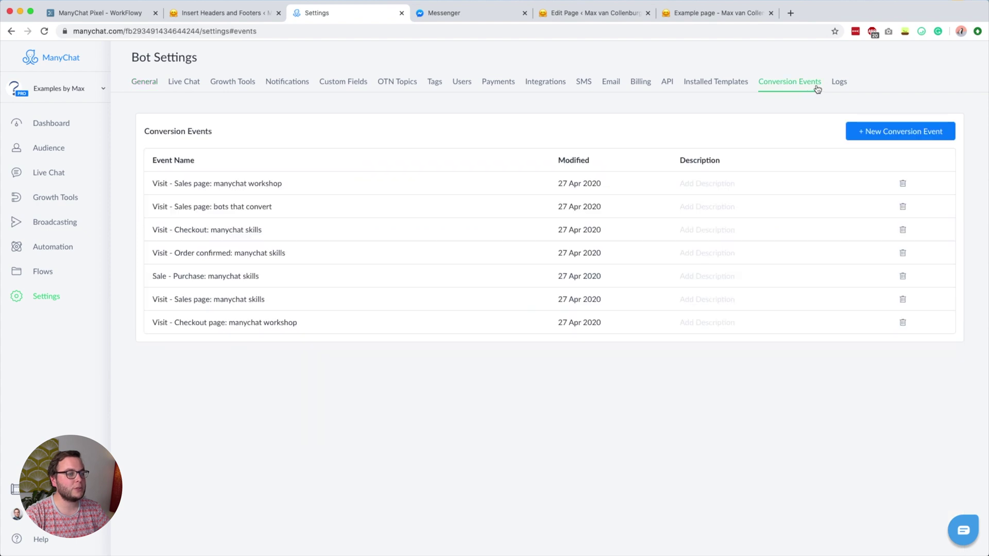
mouse_move(281, 181)
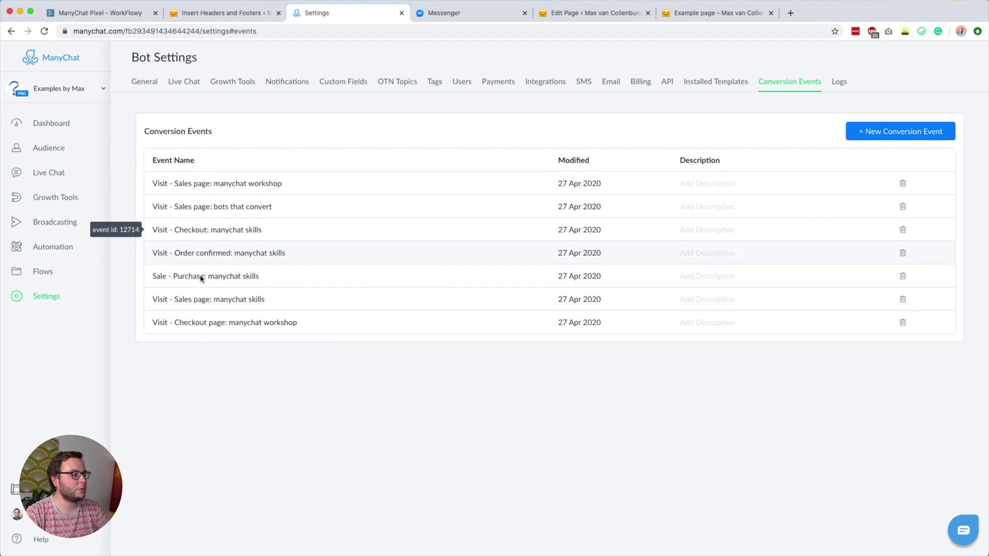
mouse_move(157, 186)
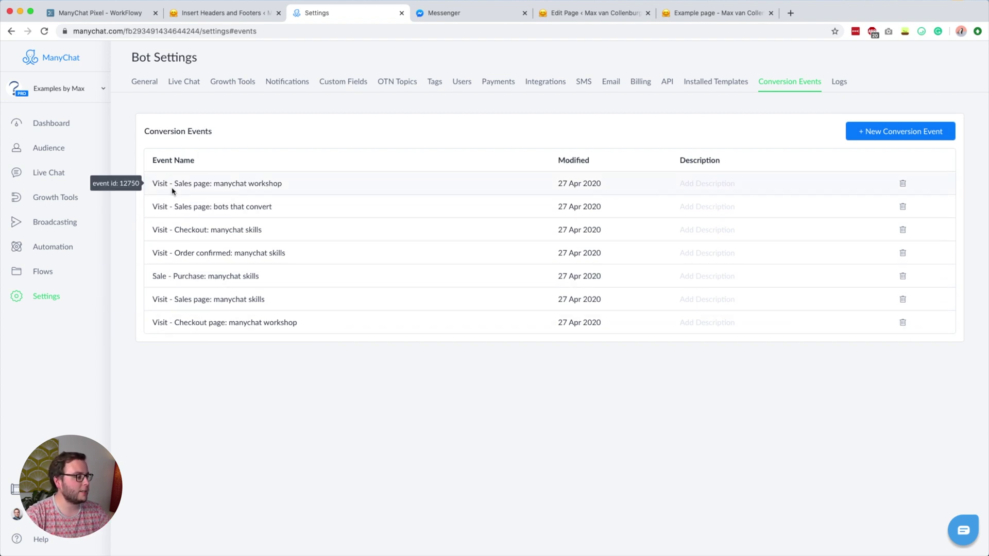
double_click(166, 183)
left_click(206, 181)
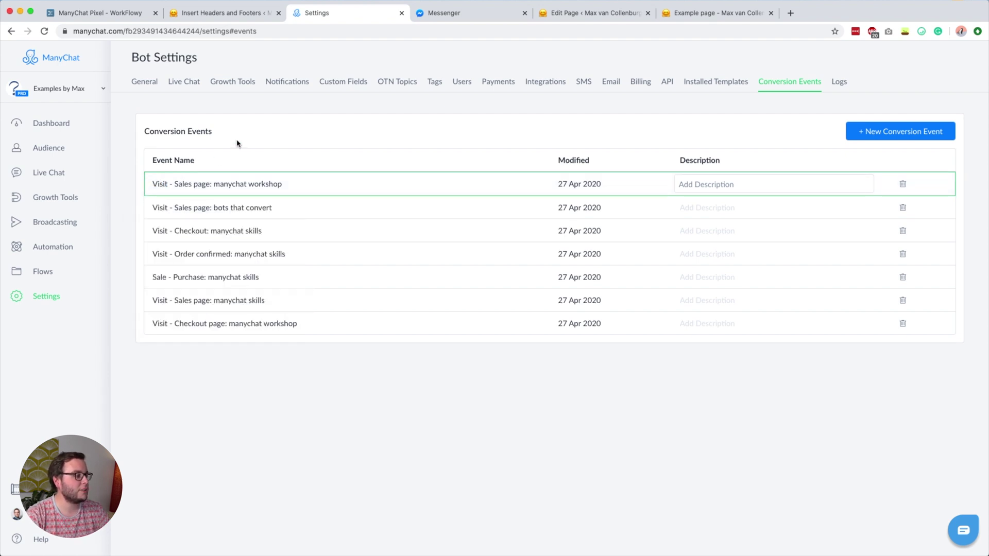
left_click(254, 155)
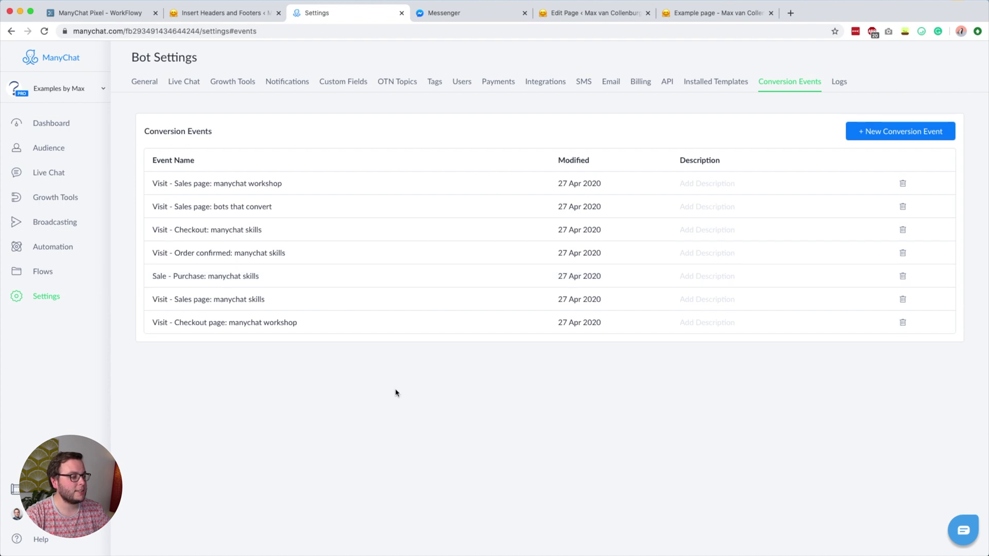
left_click(892, 137)
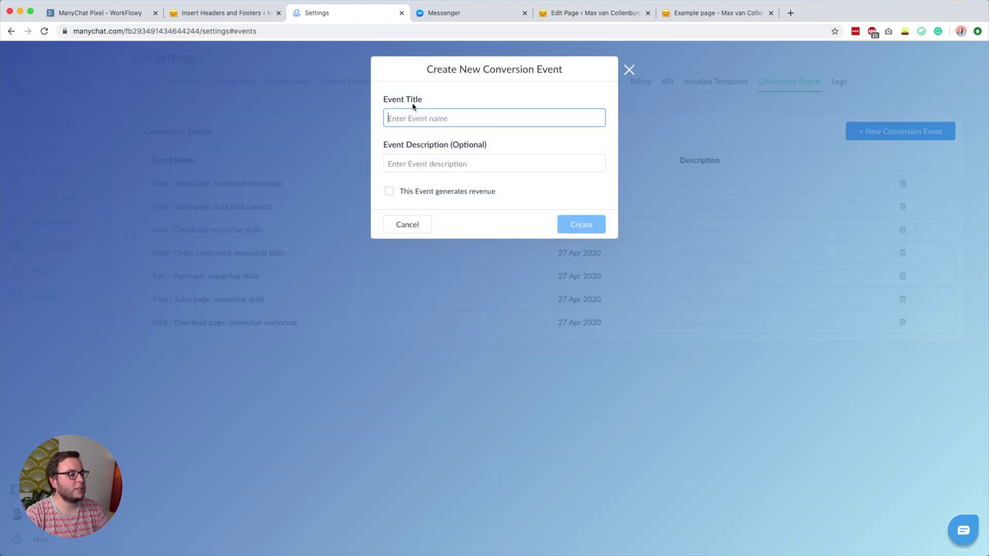
left_click(390, 192)
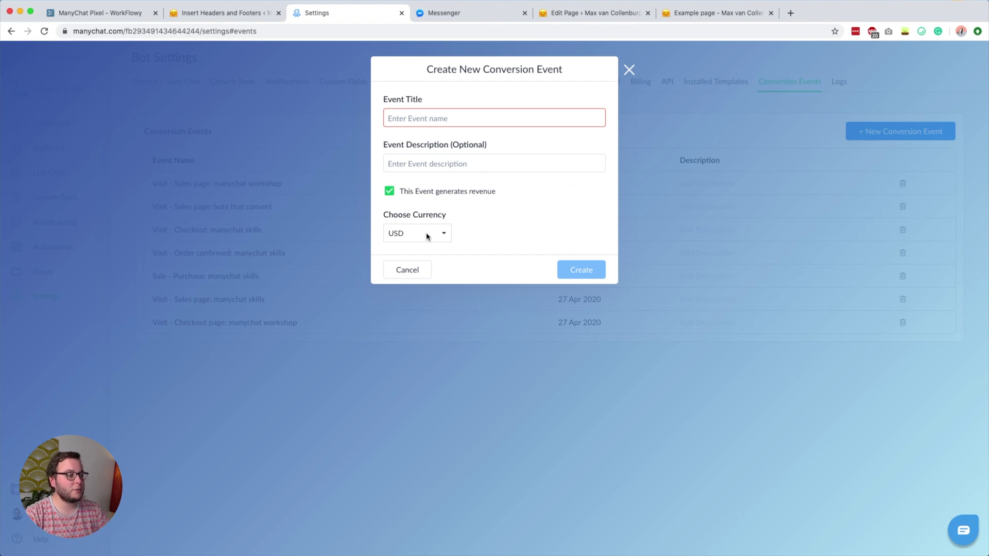
left_click(405, 235)
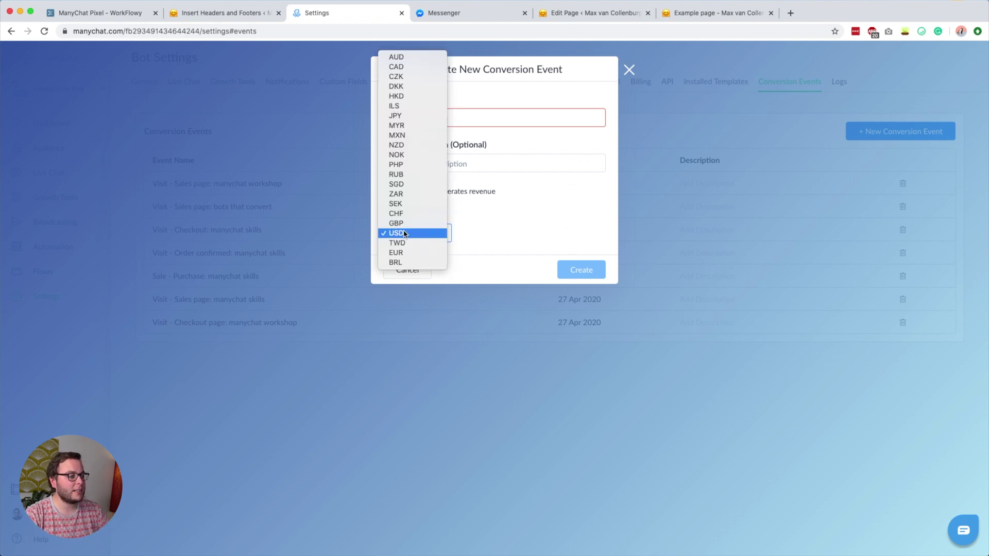
left_click(504, 240)
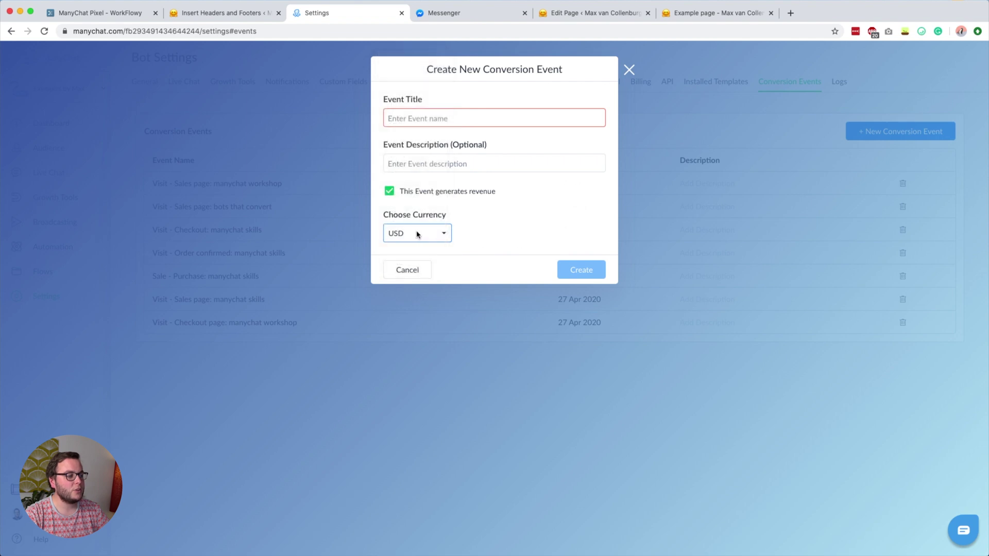
left_click(390, 191)
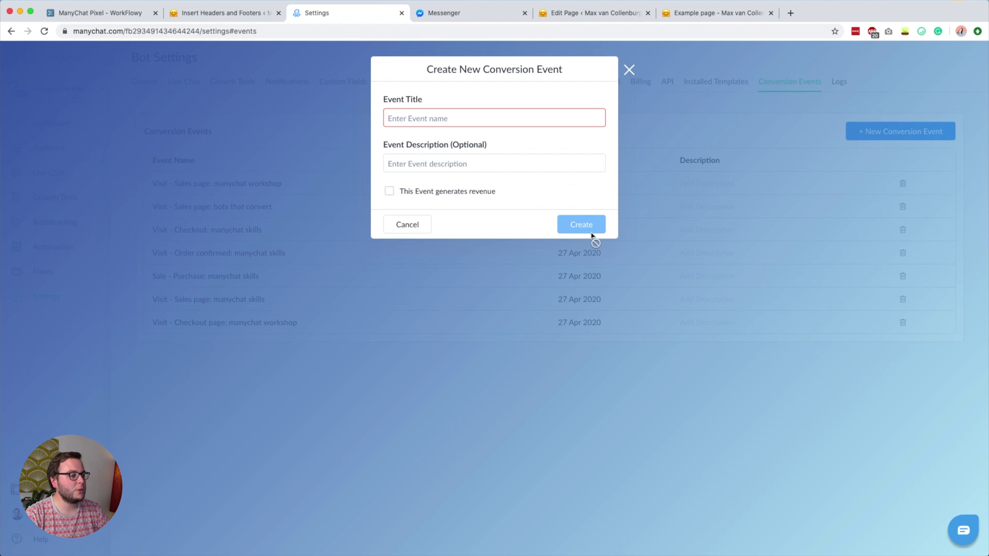
left_click(411, 223)
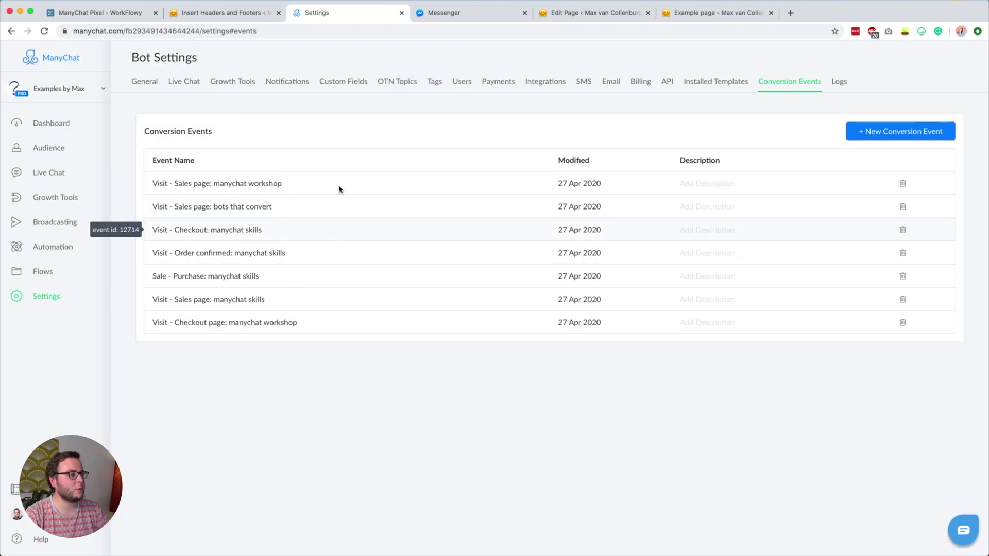
Expand "Trigger events" in the WorkFlowy outline and compare the MoneyEvent and ConversionEvent script lines and their name placeholders.
left_click(119, 15)
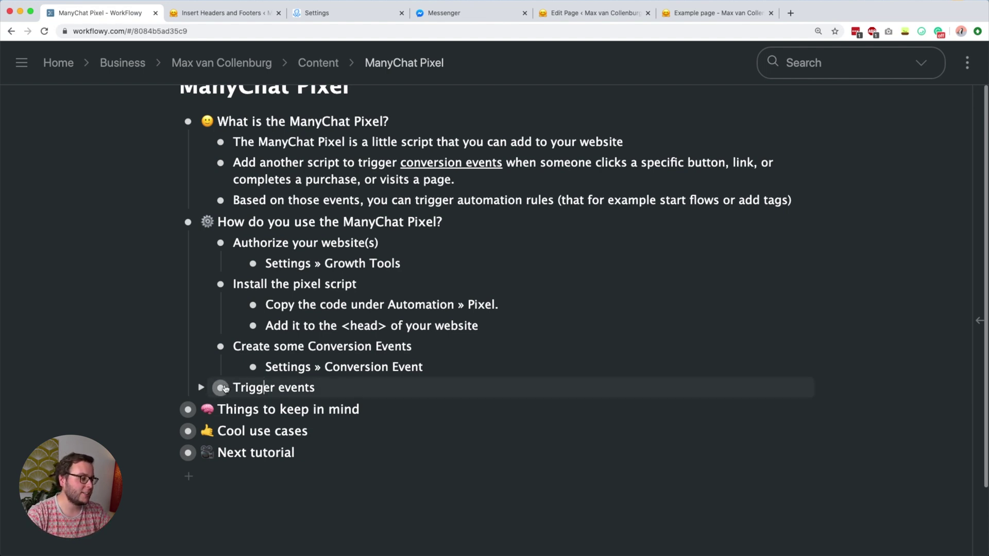
left_click(201, 388)
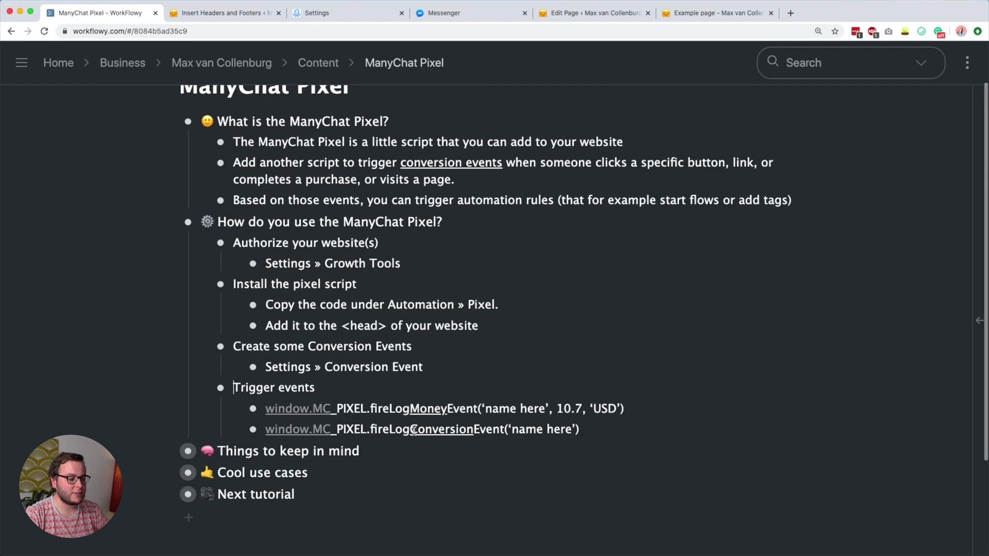
left_click_drag(409, 429, 505, 428)
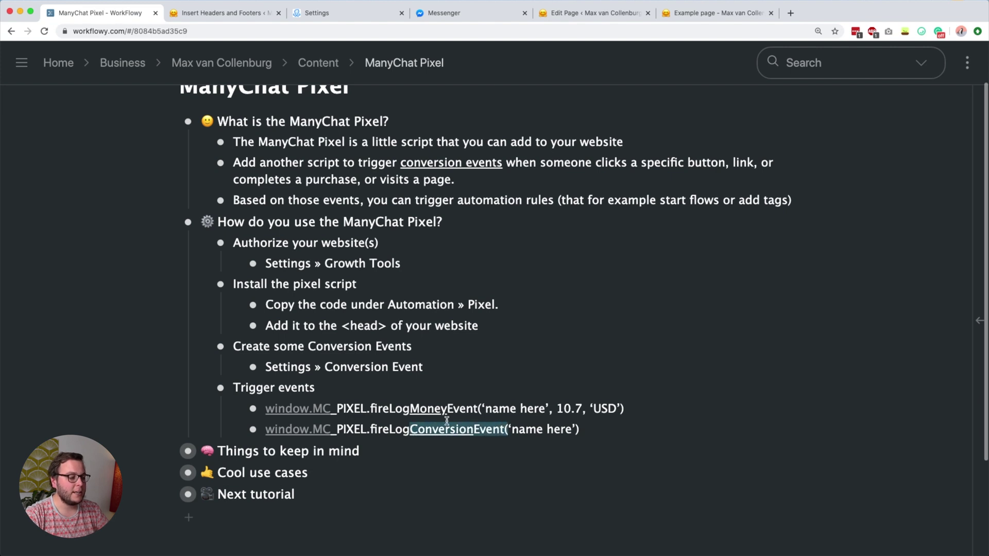
left_click_drag(410, 408, 479, 409)
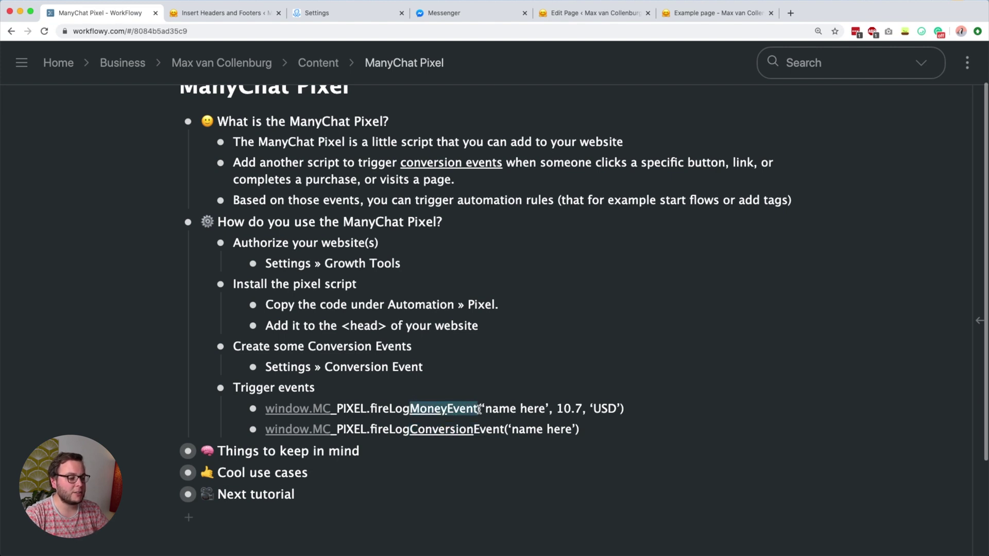
left_click(468, 409)
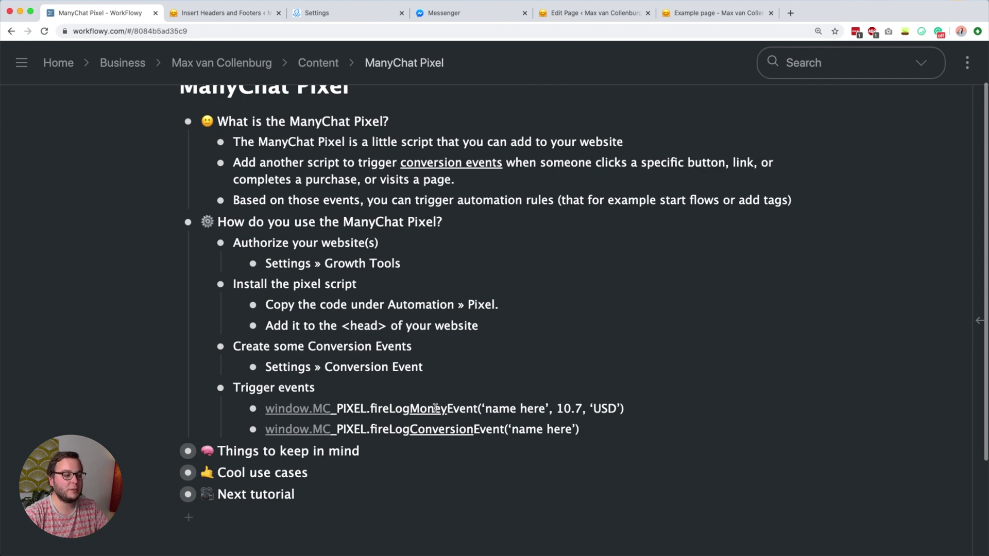
left_click_drag(486, 409, 573, 429)
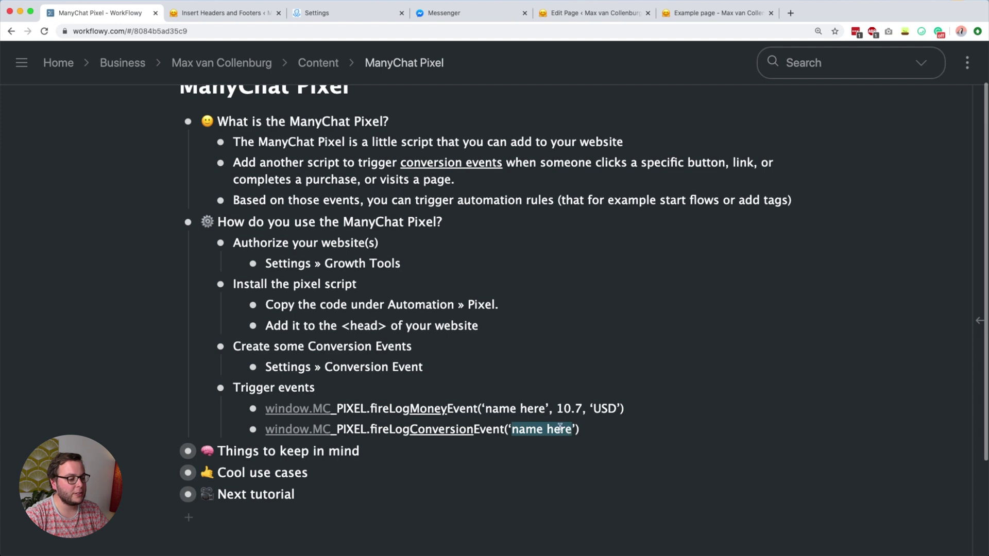
left_click(492, 408)
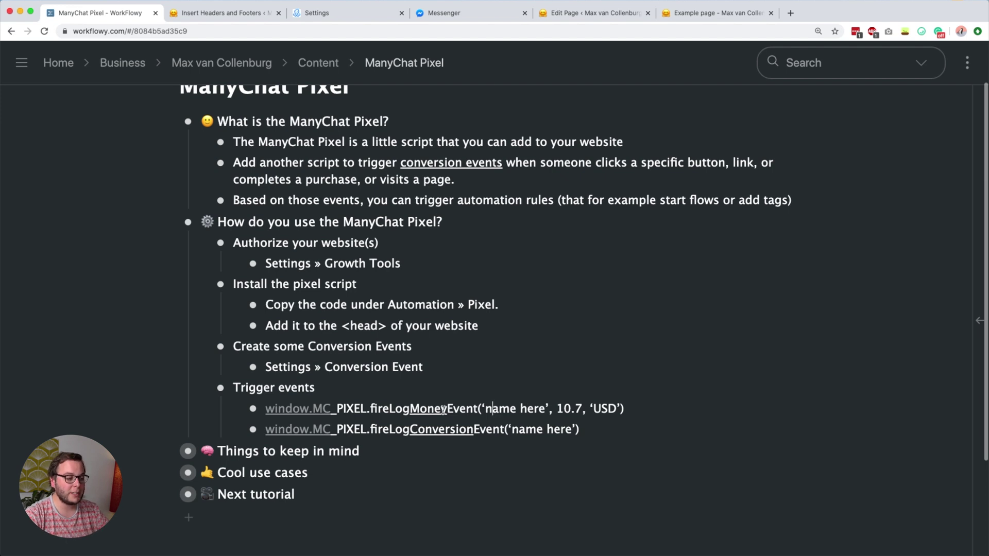
Examine the amount and currency arguments of the MoneyEvent script line in the outline.
mouse_move(556, 408)
left_mouse_down()
mouse_move(578, 409)
mouse_move(569, 407)
left_mouse_up()
left_click(580, 409)
left_click(579, 408)
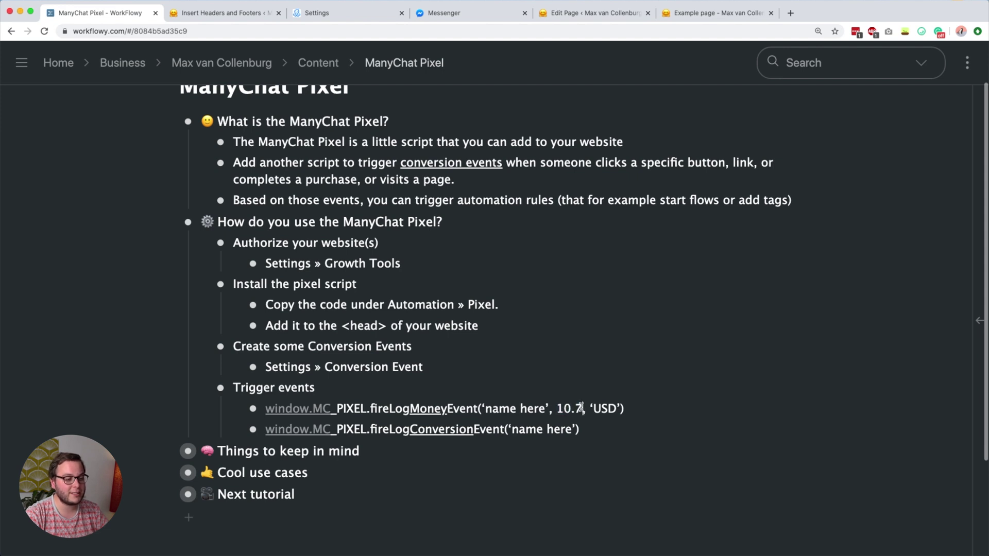
double_click(605, 409)
left_click(610, 409)
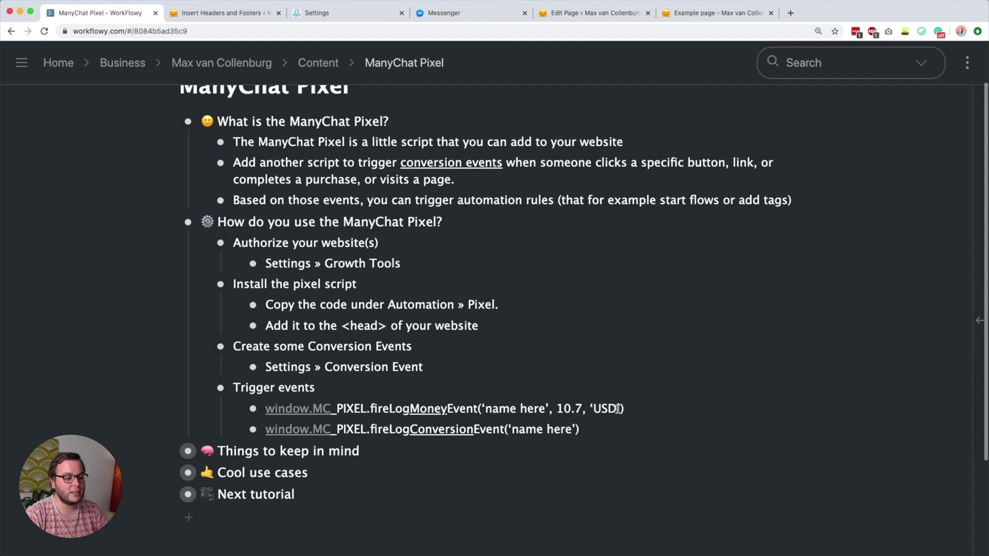
Try EUR as the currency in the MoneyEvent script line and restore it to USD.
double_click(610, 408)
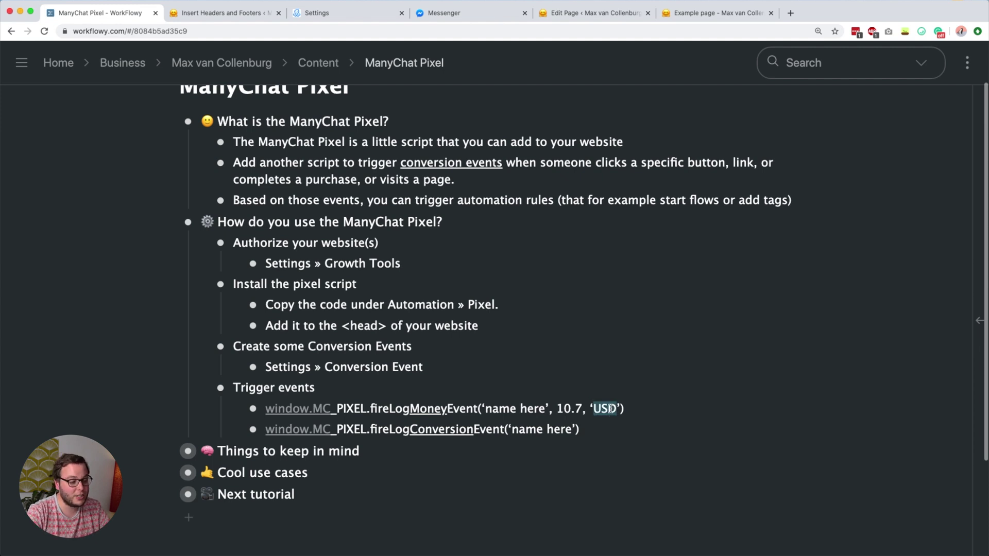
type("EUR")
double_click(600, 407)
type("USD")
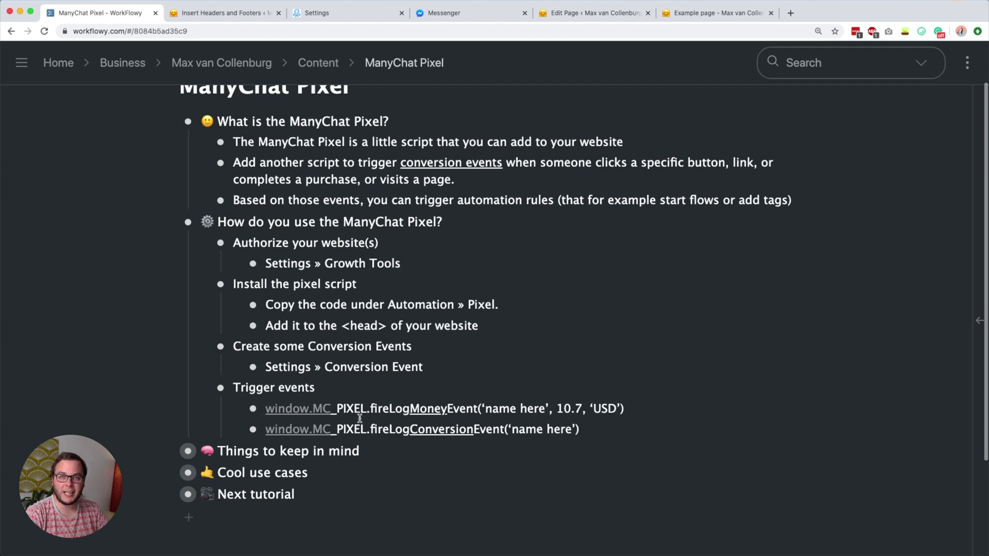
Switch to the manychat-pixel-examples file in the code editor and examine the page visit conversion event's body tag, onload attribute and event name.
left_click(527, 552)
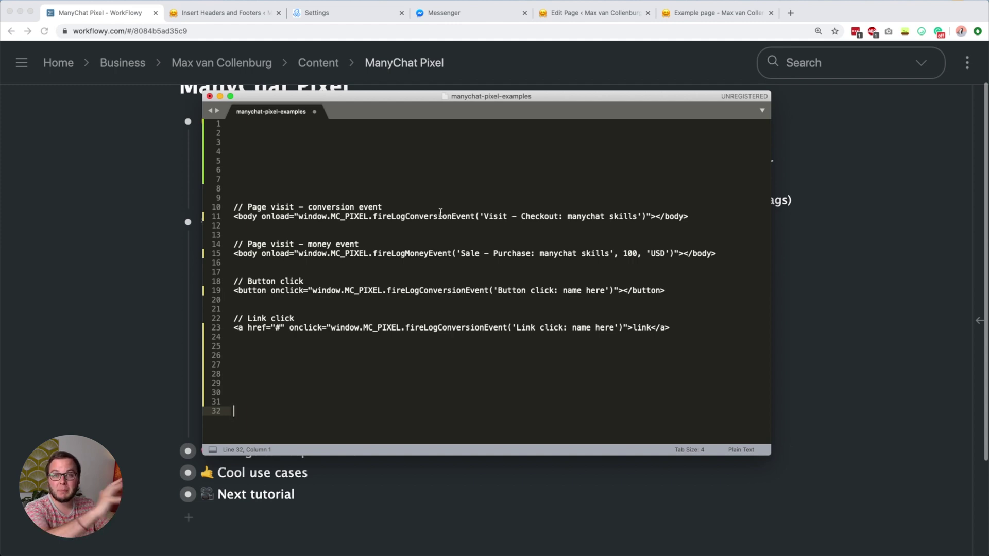
triple_click(248, 217)
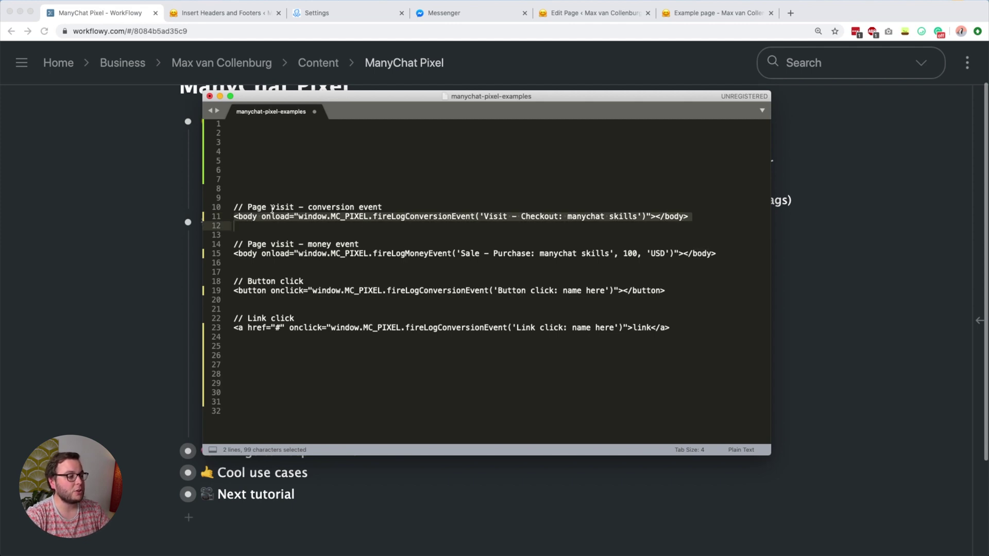
left_click(288, 217)
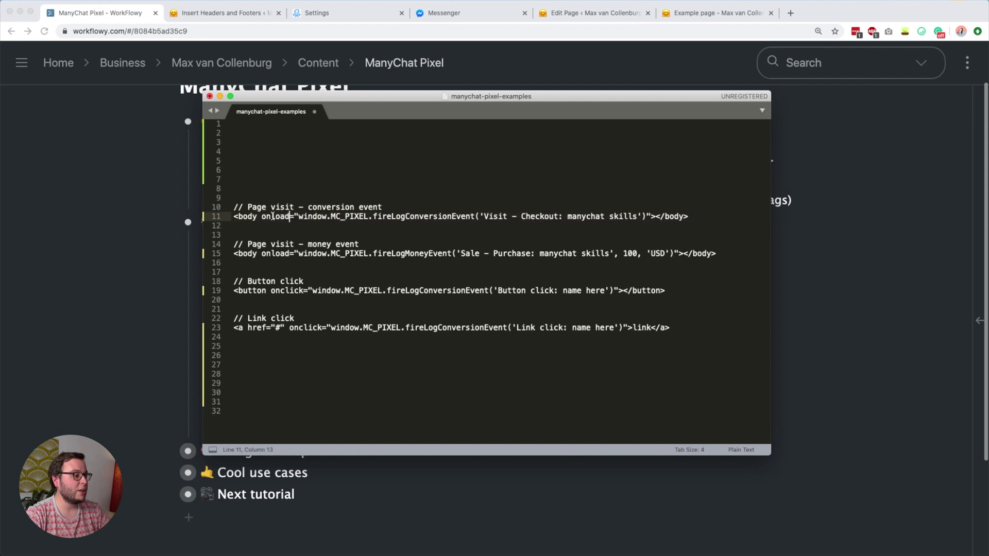
triple_click(240, 216)
double_click(274, 216)
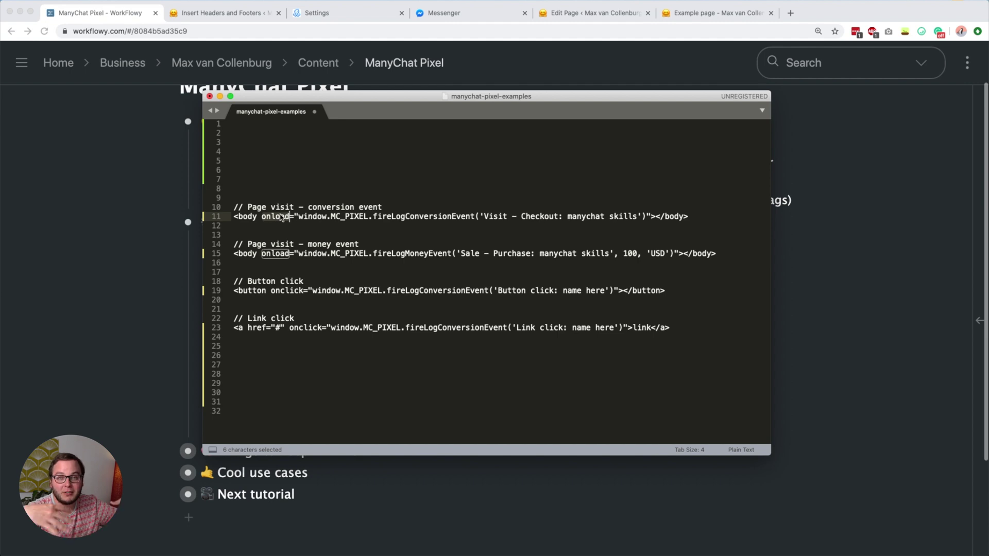
left_click(486, 216)
left_click_drag(484, 216, 637, 216)
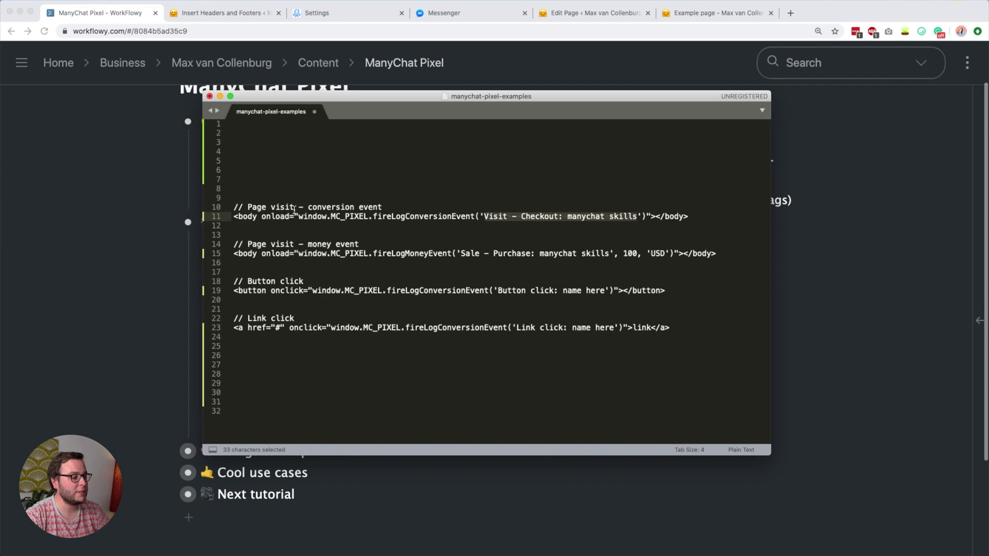
Examine the page visit money event example, including its fireLogMoneyEvent call, event name and amount.
left_click_drag(309, 244, 359, 244)
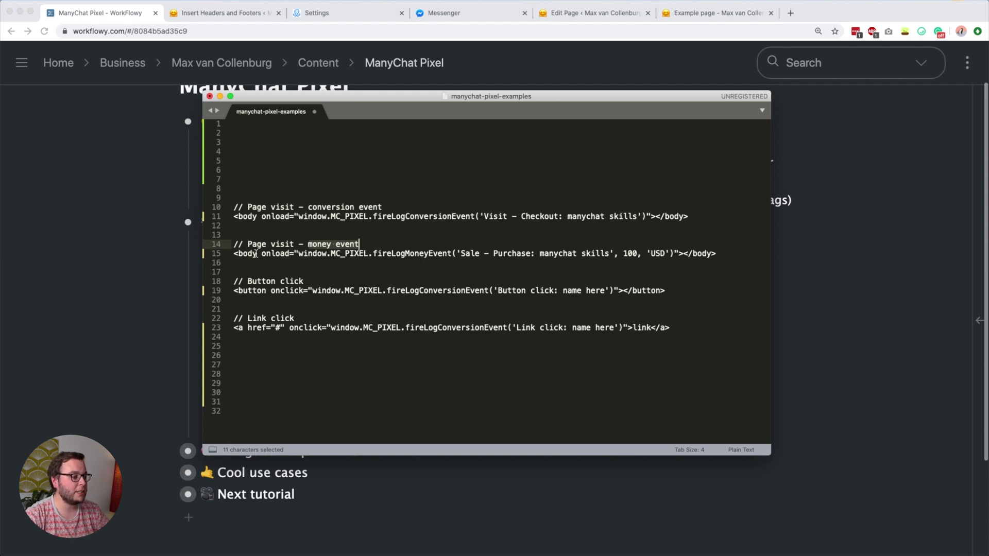
double_click(415, 253)
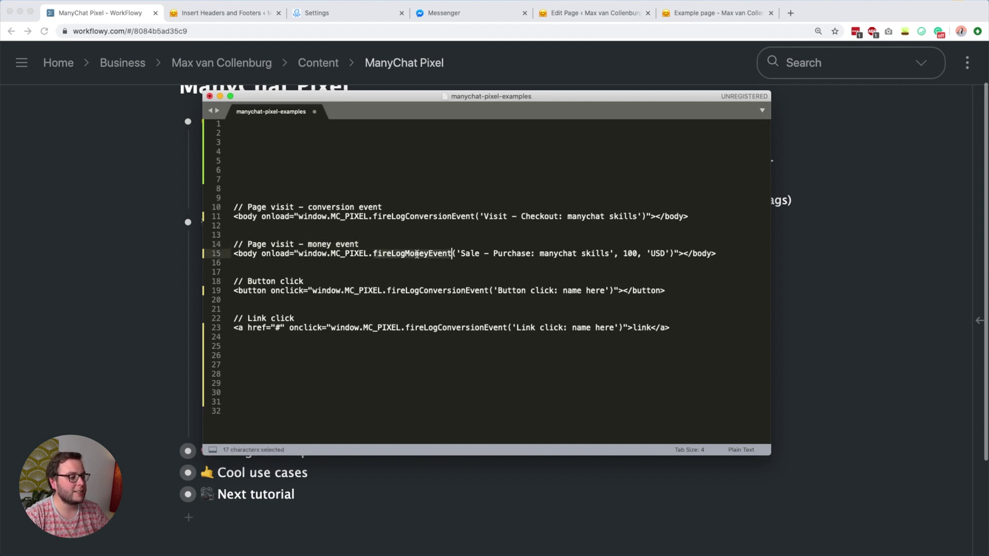
left_click_drag(460, 254, 610, 254)
left_click(598, 254)
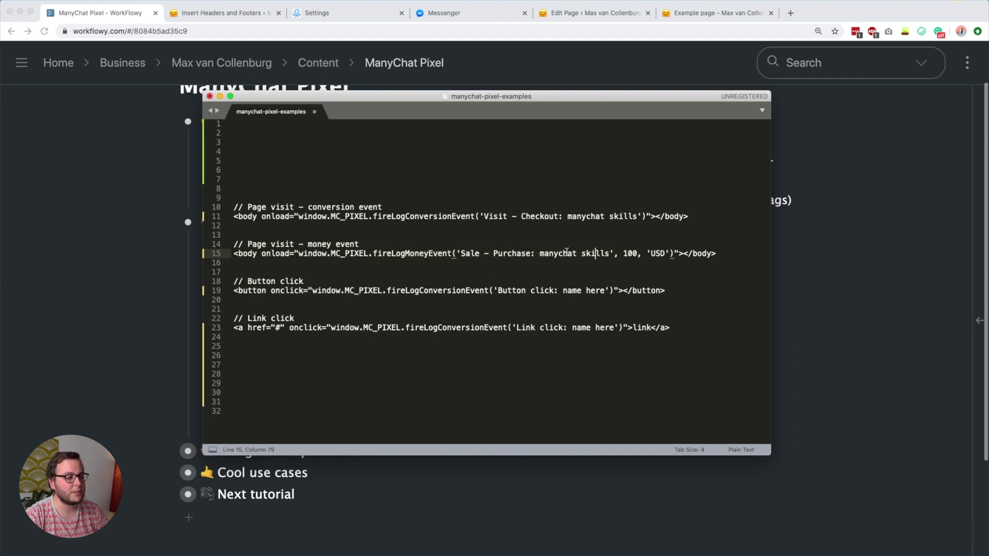
left_click(628, 251)
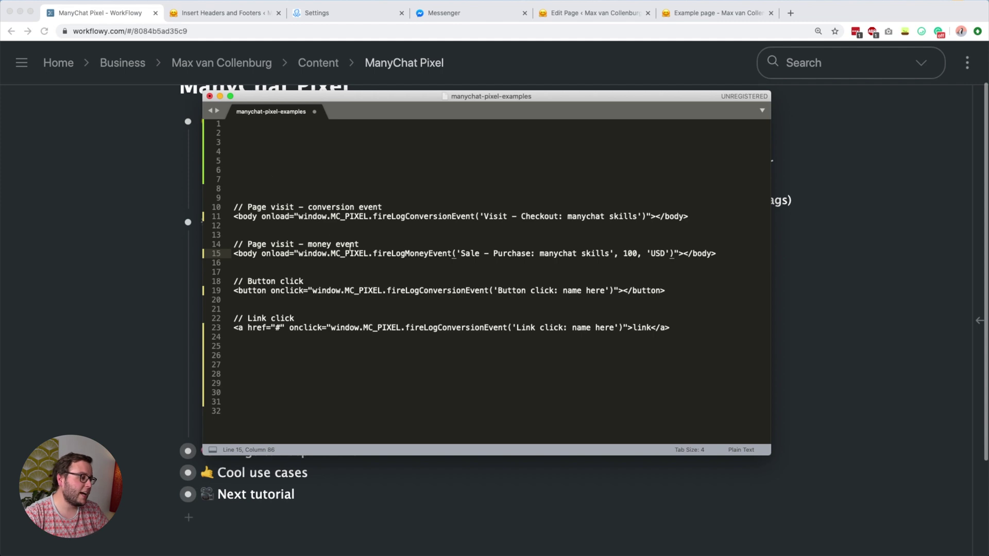
triple_click(317, 256)
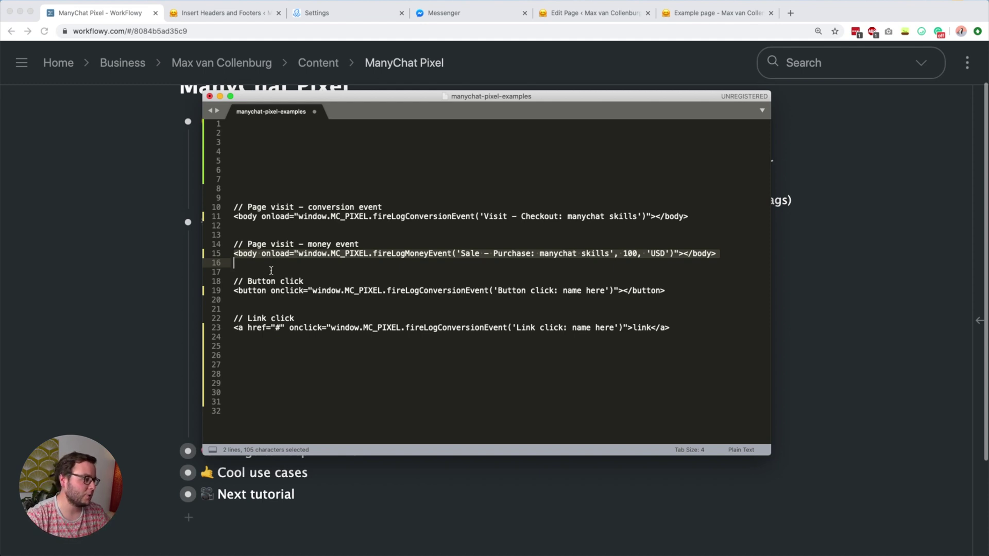
Examine the button click example, including its button tag, onclick attribute and event name placeholder.
triple_click(259, 282)
left_click(280, 282)
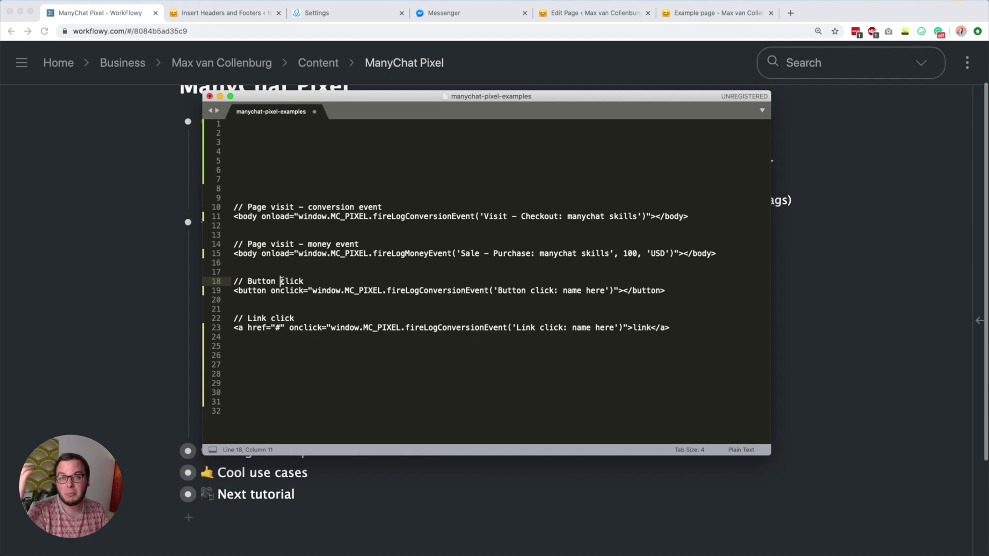
left_click_drag(266, 291, 234, 291)
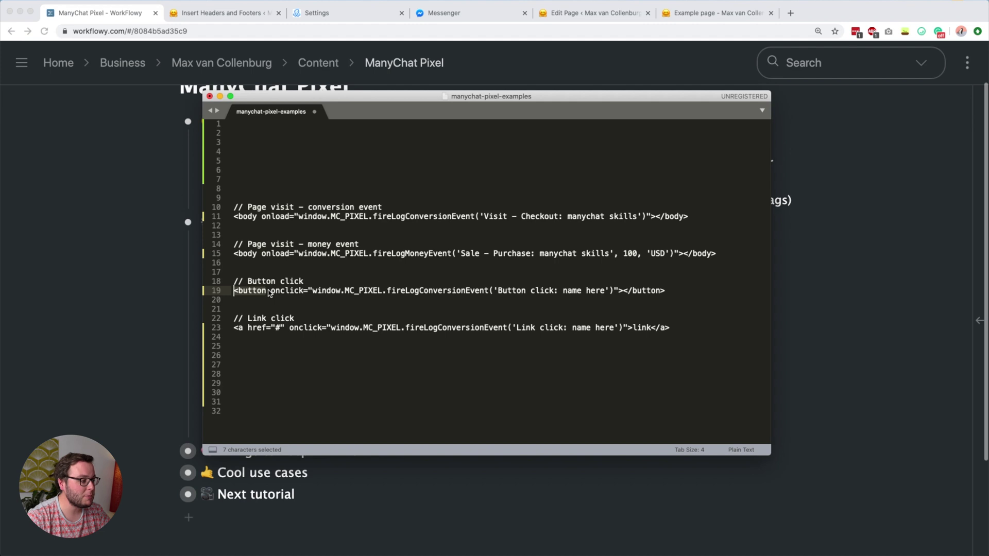
double_click(291, 292)
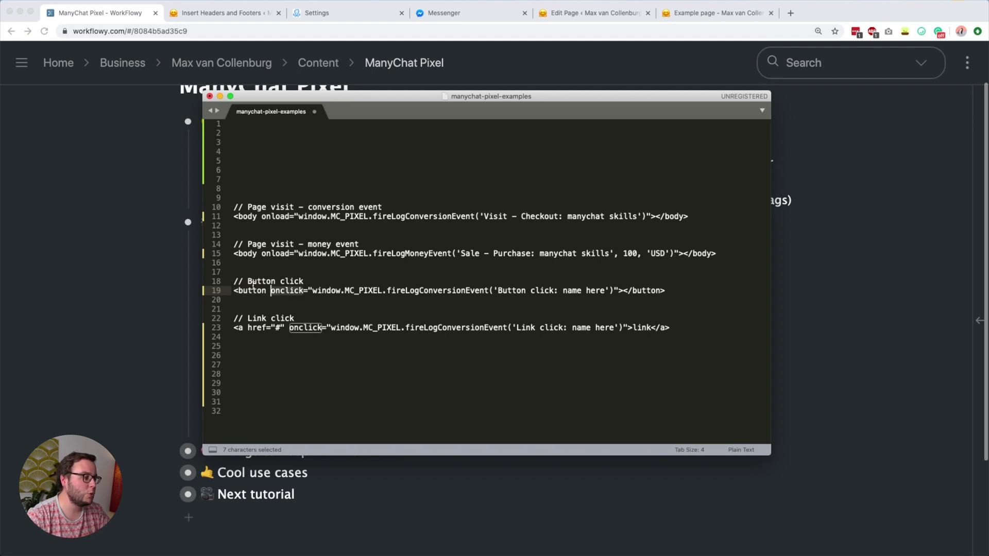
left_click(297, 291)
double_click(282, 291)
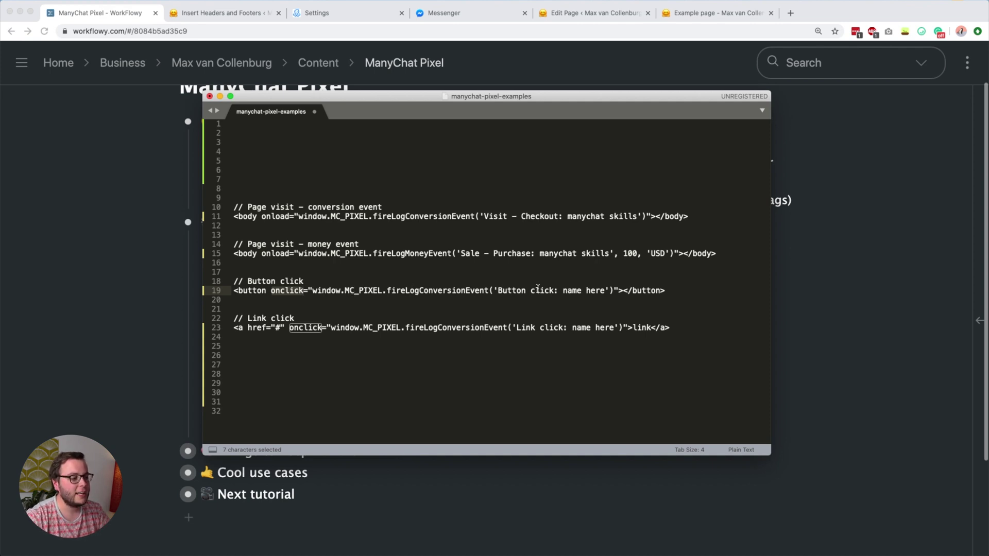
left_click_drag(497, 291, 605, 291)
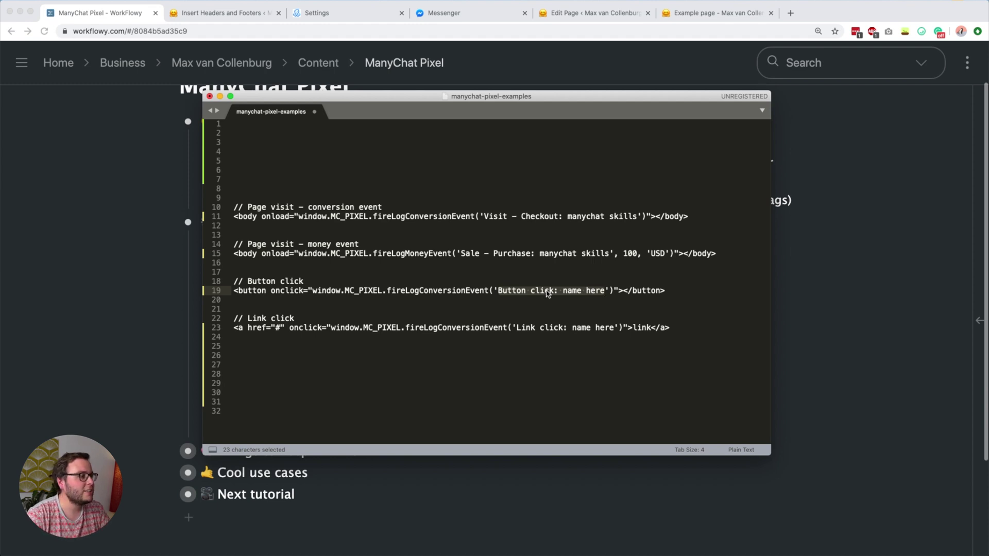
Check the Conversion Events list in ManyChat and return to the manychat-pixel-examples file.
left_click(362, 12)
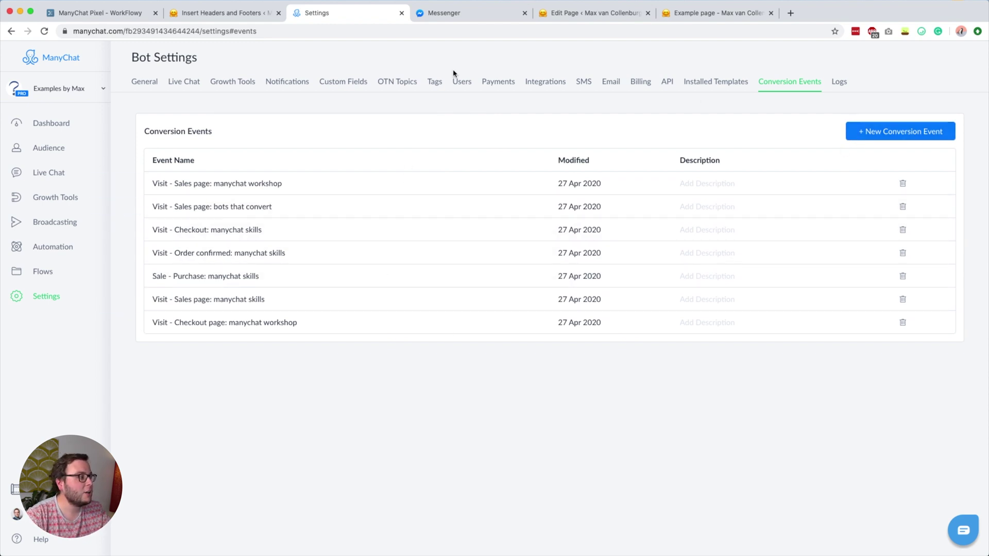
mouse_move(557, 551)
left_click(527, 545)
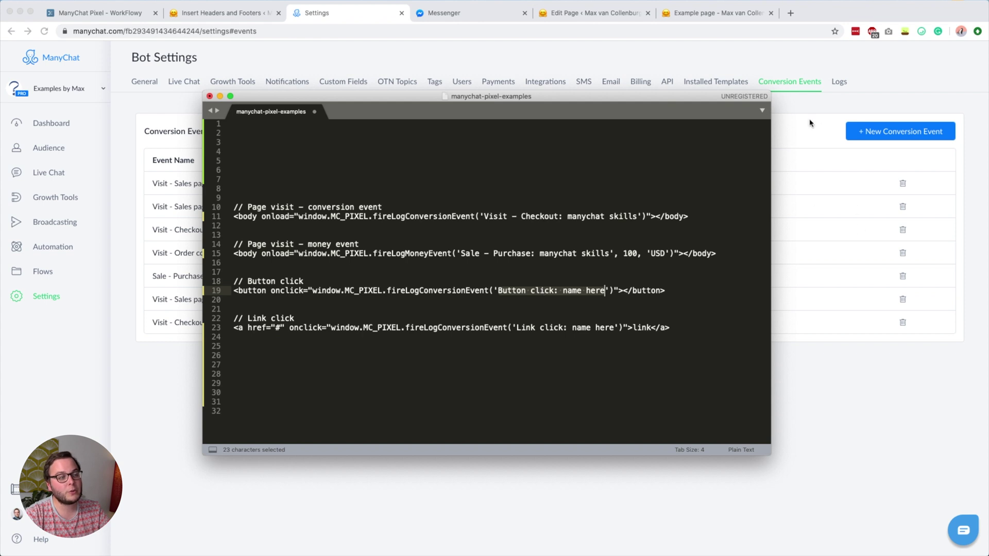
Examine the link click example, including its href, onclick attribute, MC_PIXEL call and event name placeholder.
left_click(290, 319)
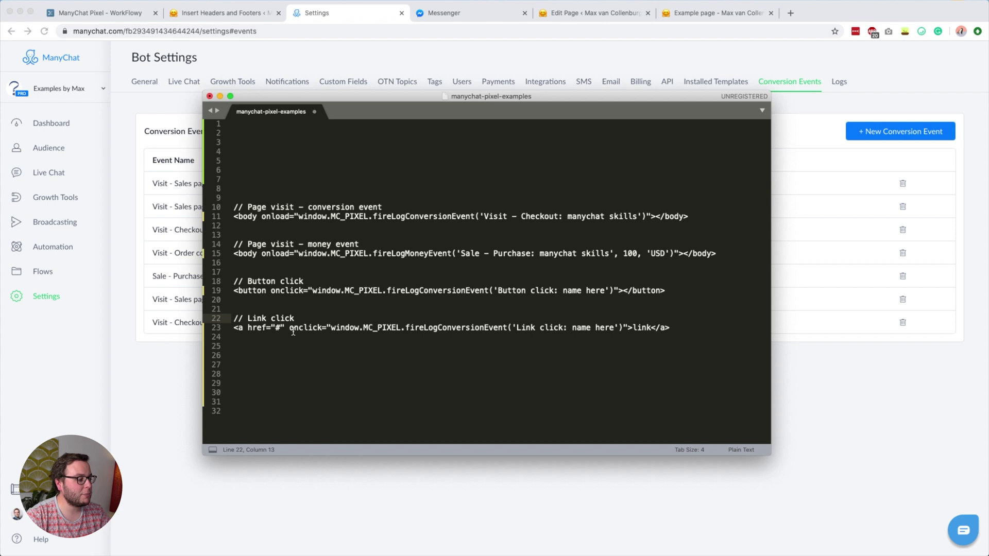
left_click_drag(285, 328, 226, 328)
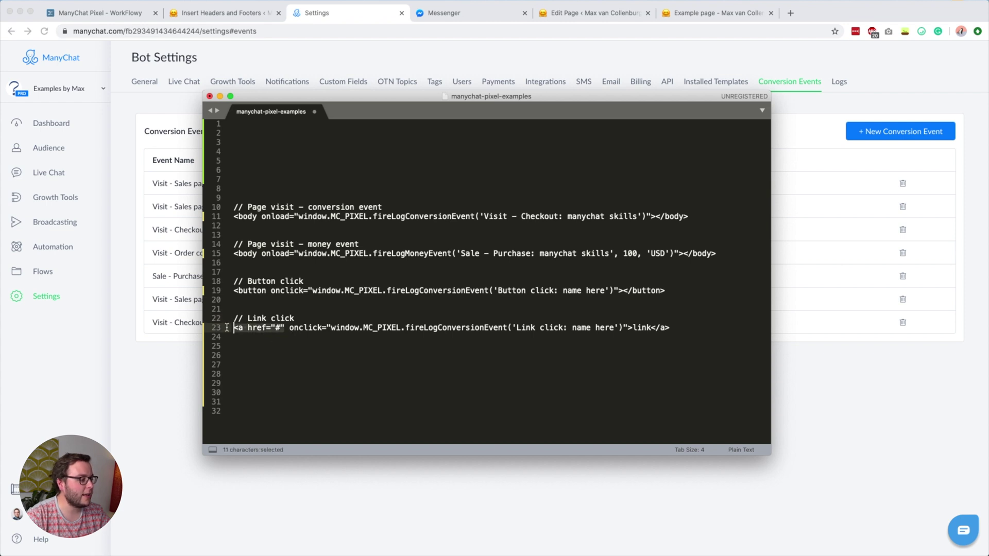
left_click(300, 329)
double_click(321, 328)
left_click(331, 322)
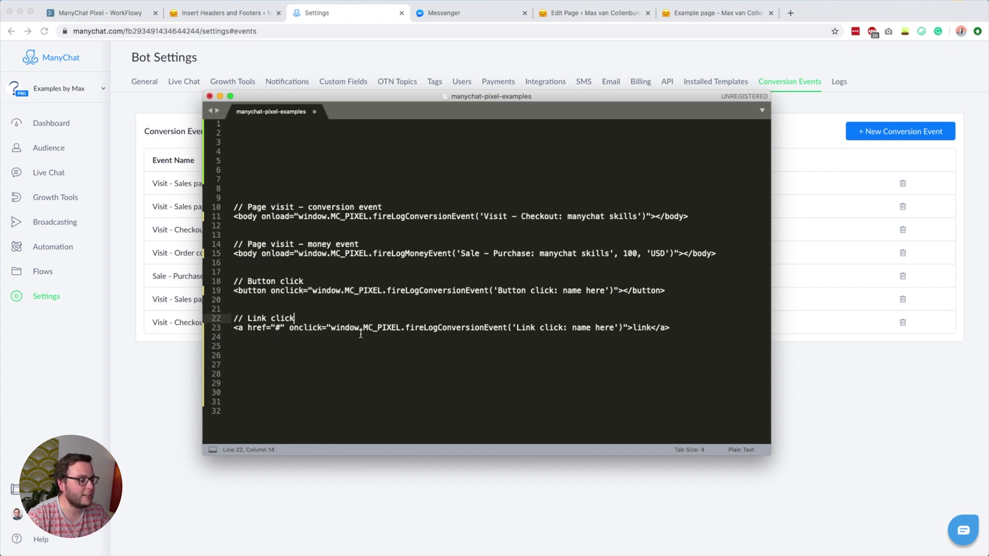
left_click_drag(331, 327, 394, 326)
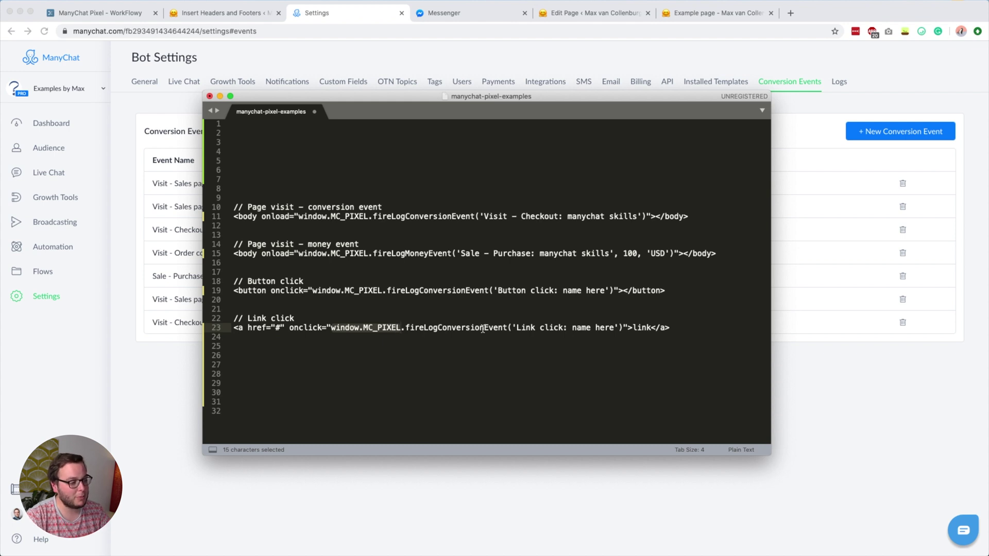
left_click_drag(516, 328, 615, 328)
left_click(608, 328)
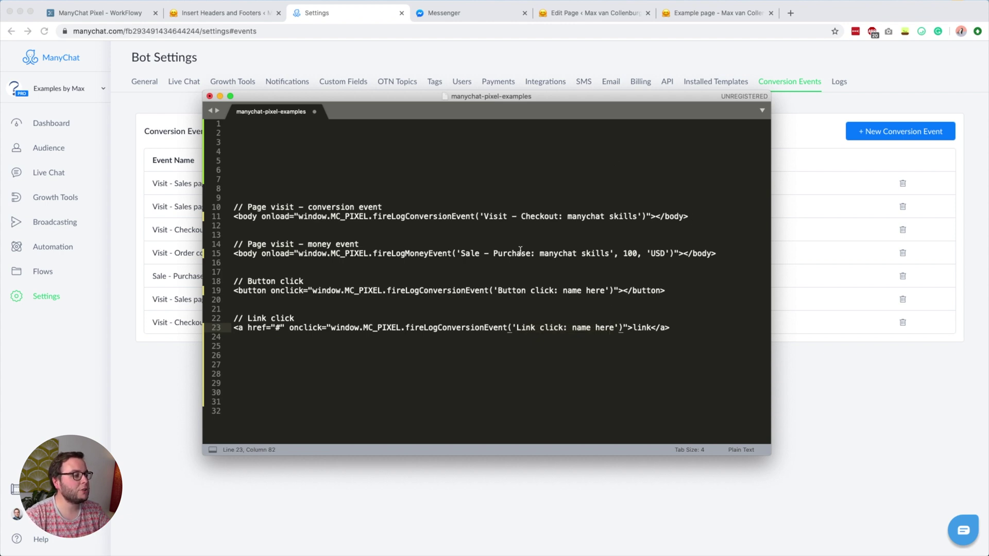
Compare the onload attribute of the page visit example with the onclick attribute of the button example.
double_click(279, 216)
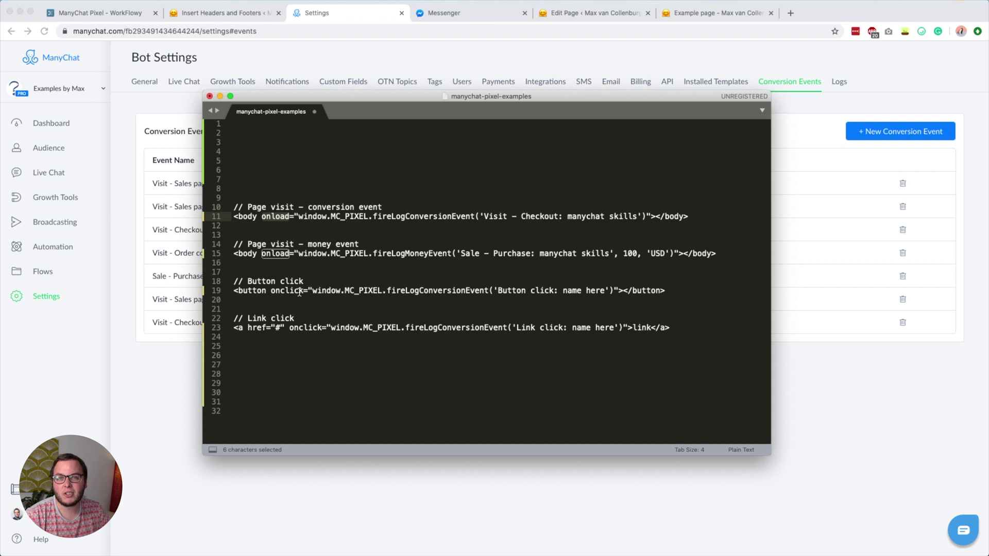
left_click(299, 292)
double_click(291, 290)
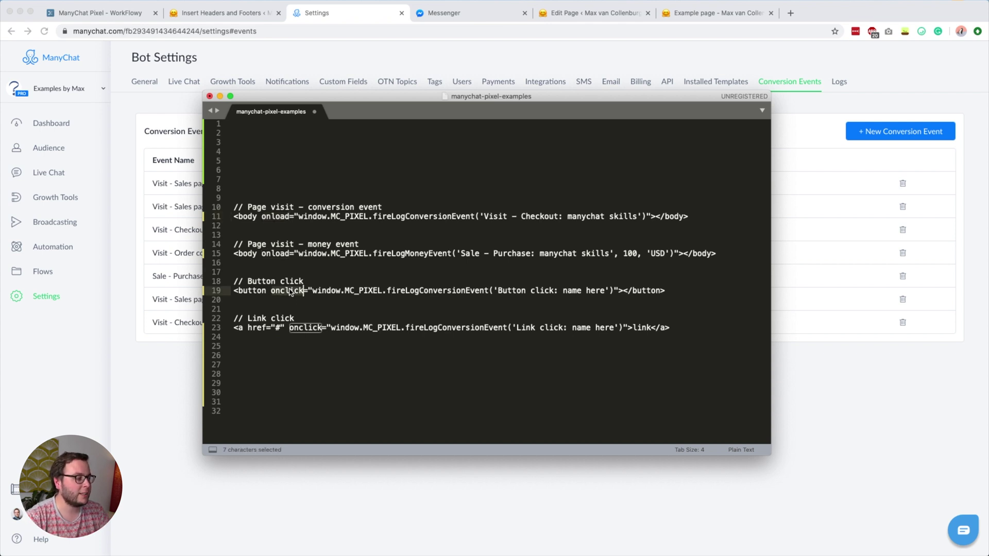
Copy the whole page visit conversion event line and switch to the WordPress editor of the Example page.
triple_click(246, 217)
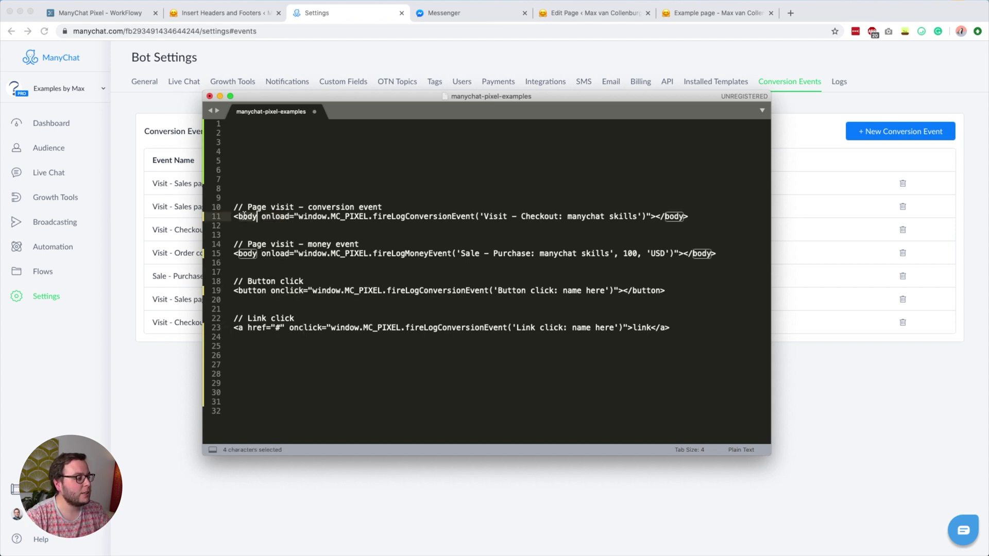
key("super+c")
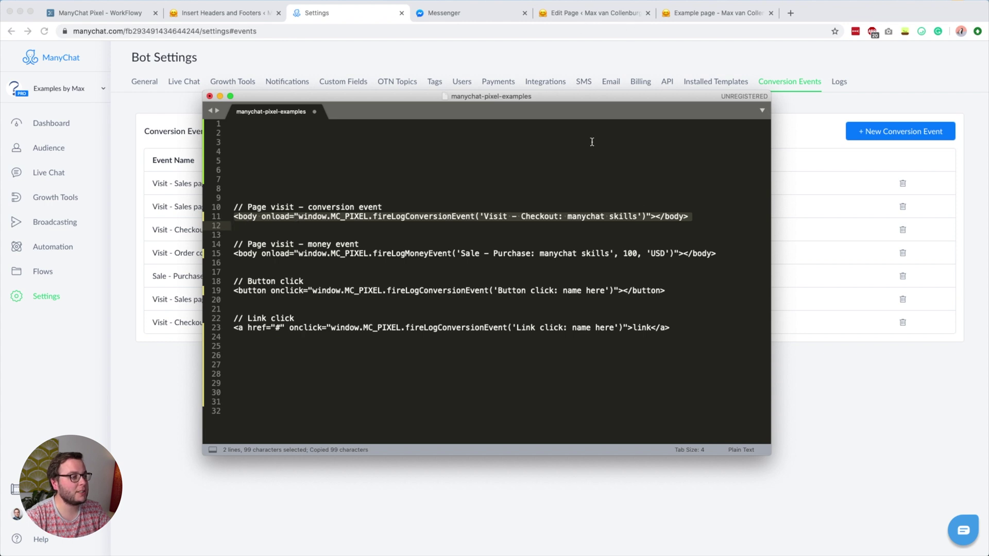
left_click(585, 13)
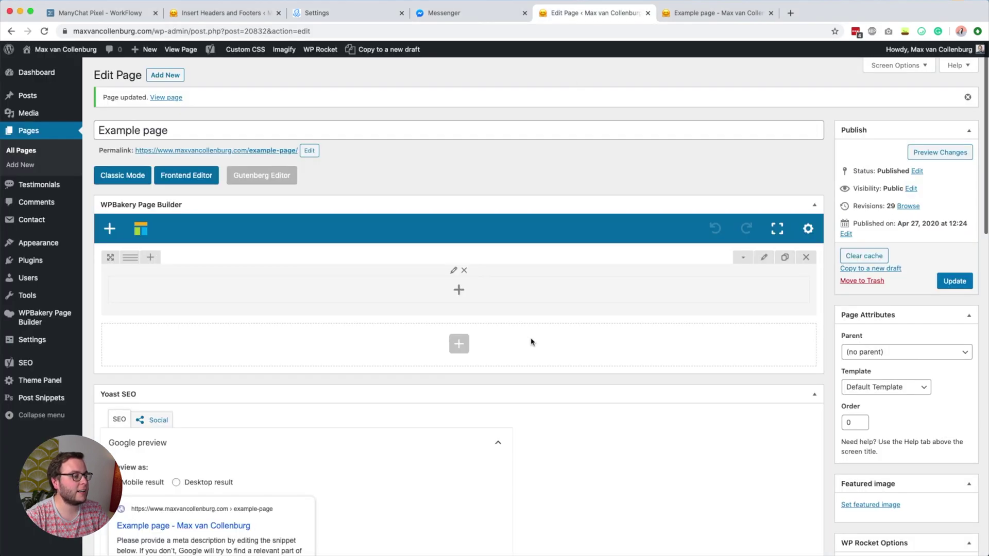
Add a Raw HTML element containing the copied 'Visit - Checkout: manychat skills' script to the empty row and update the page.
left_click(459, 292)
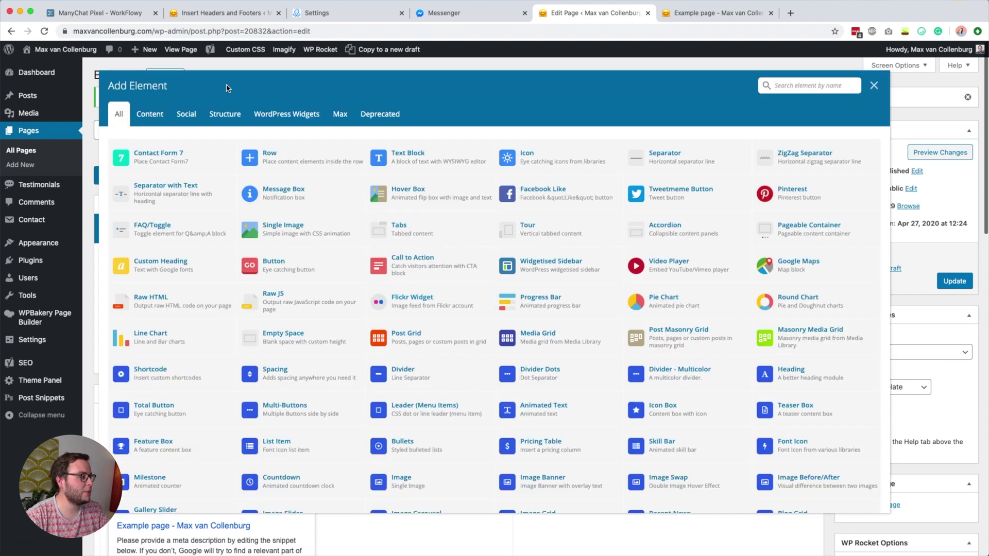
mouse_move(66, 321)
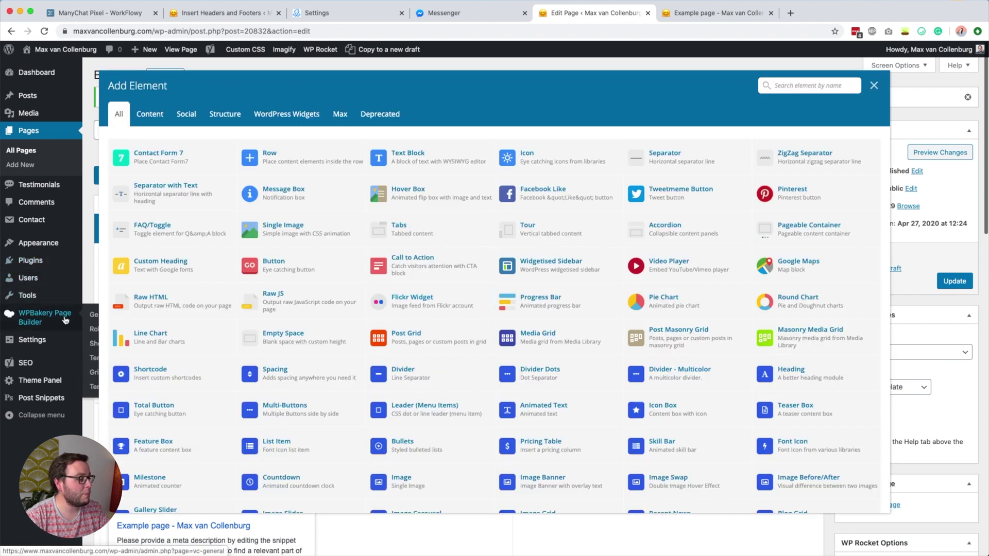
left_click(169, 306)
key("super+a")
key("super+v")
left_click(222, 526)
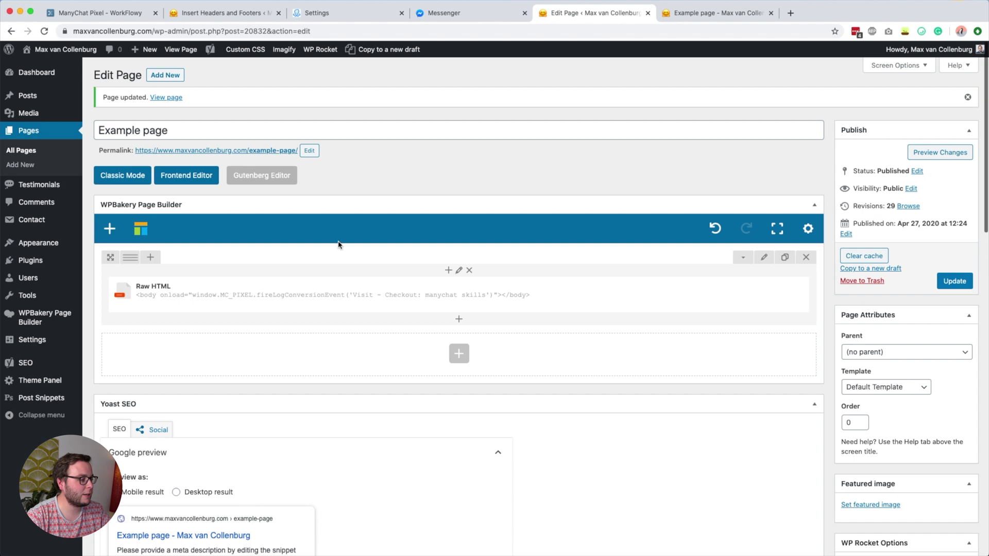
left_click(955, 280)
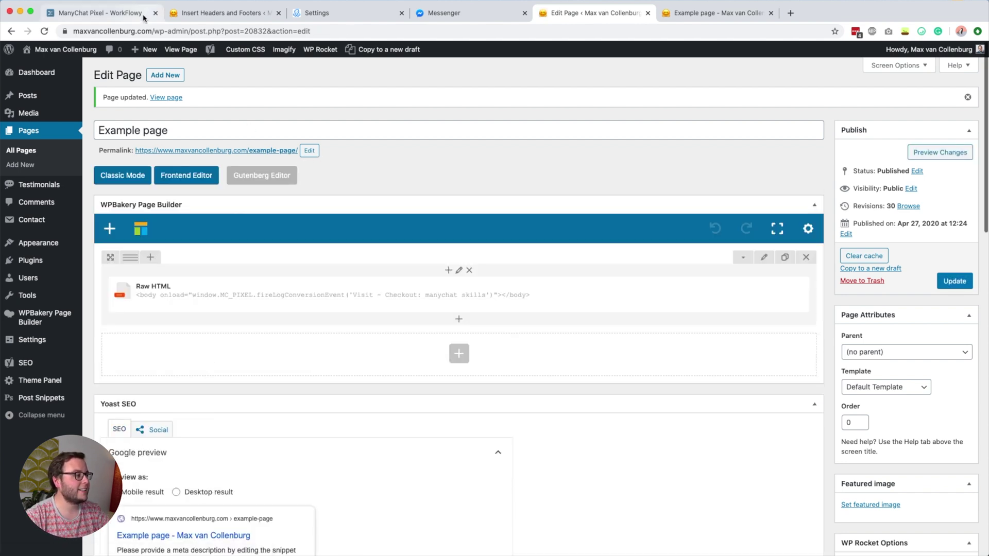
Switch to the WorkFlowy outline, expand 'Things to keep in mind' and examine the mcp_token parameter note.
left_click(97, 12)
left_click(381, 427)
scroll(381, 427, "down", 2)
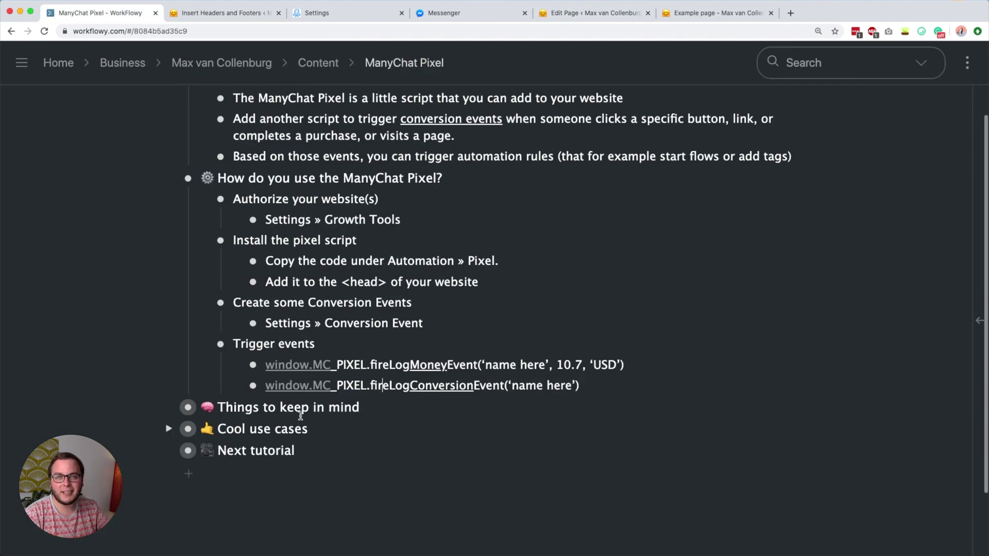
left_click(168, 407)
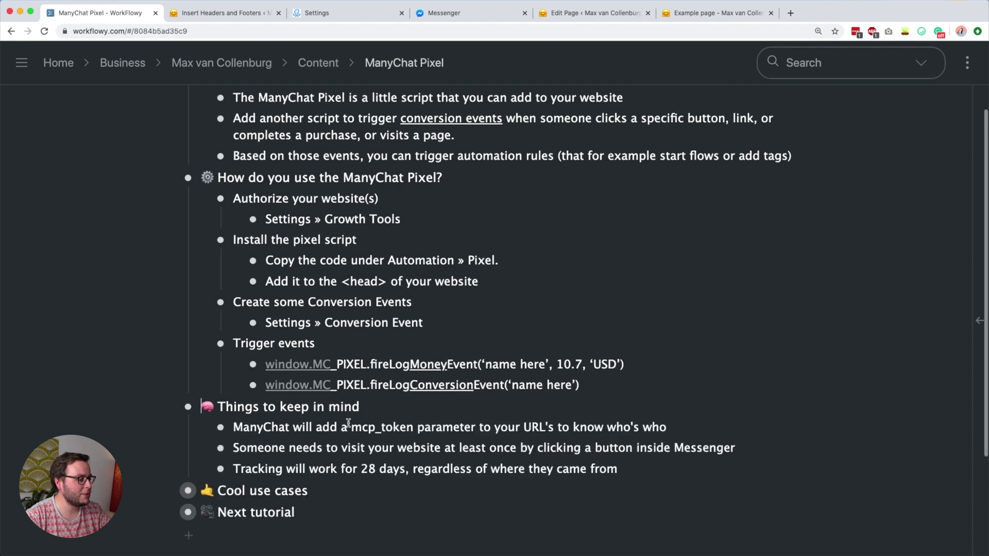
scroll(337, 377, "down", 3)
double_click(259, 352)
left_click(340, 352)
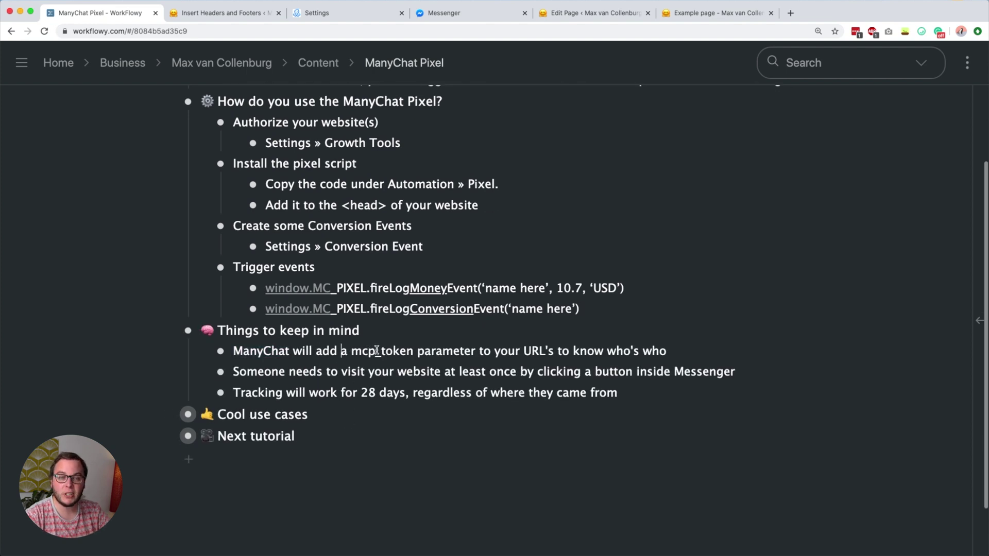
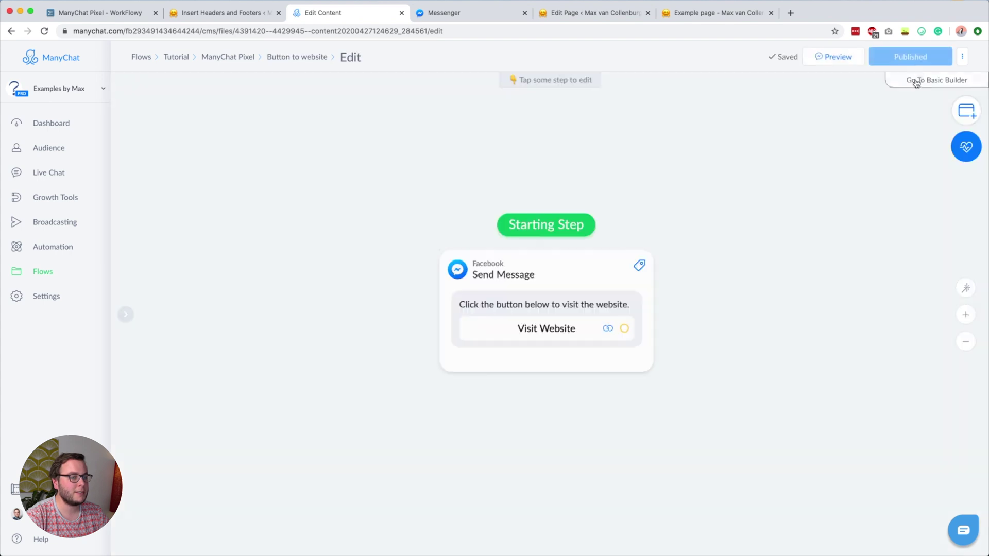
Send a preview of the 'Button to website' flow to Messenger and check the website address behind its Visit Website button.
left_click(824, 58)
left_click(468, 15)
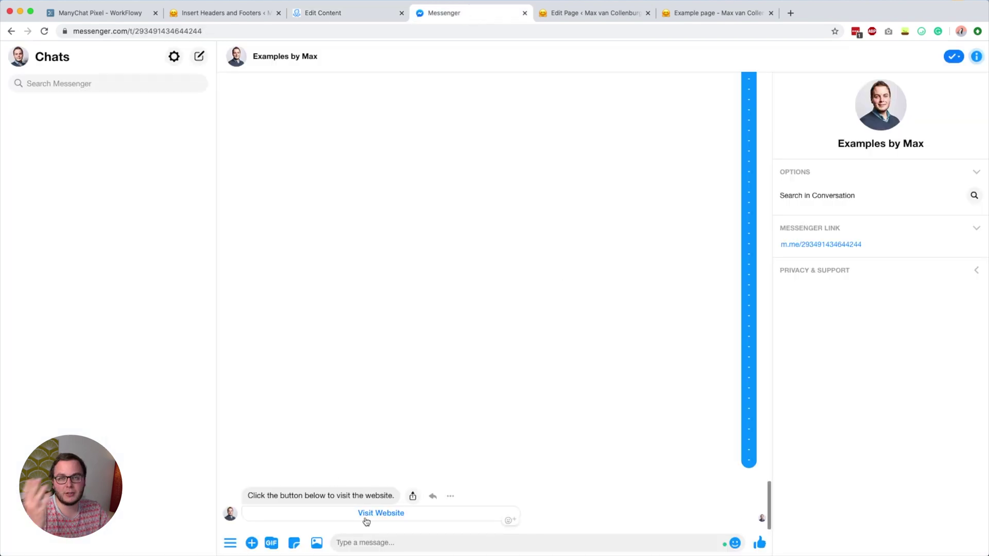
left_click(349, 15)
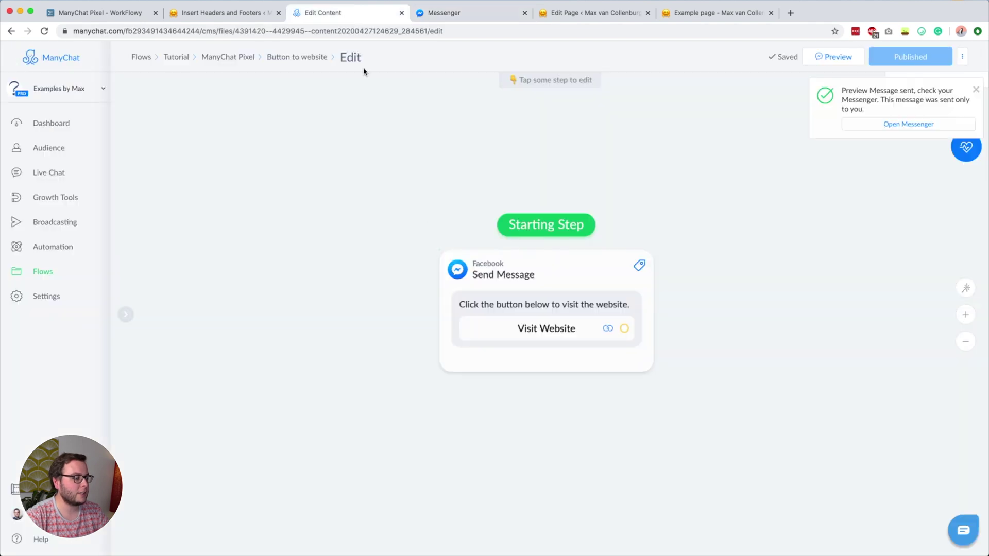
left_click(503, 329)
left_click(154, 217)
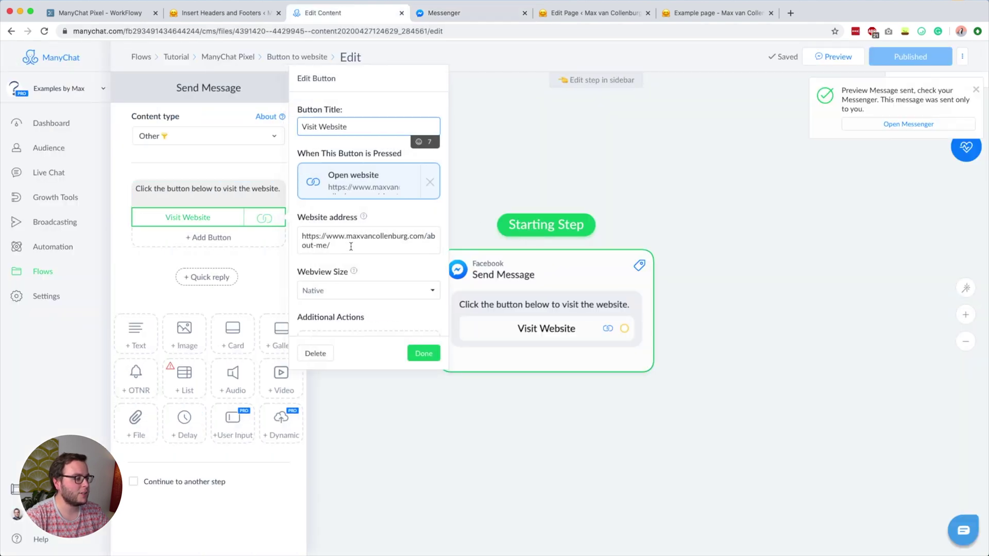
left_click(453, 103)
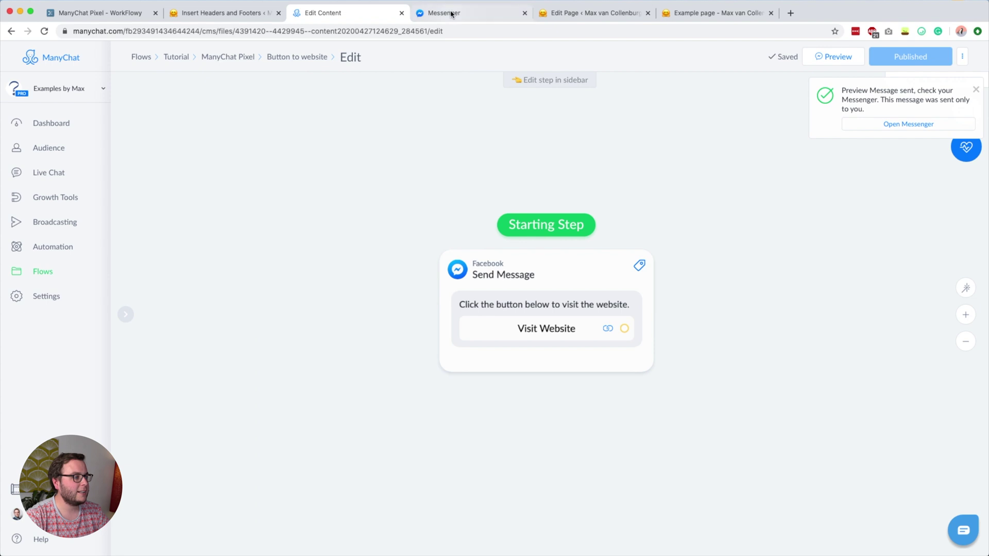
Open the website from the Visit Website button in Messenger, inspect the page URL and return to the WorkFlowy outline.
left_click(478, 10)
left_click(380, 515)
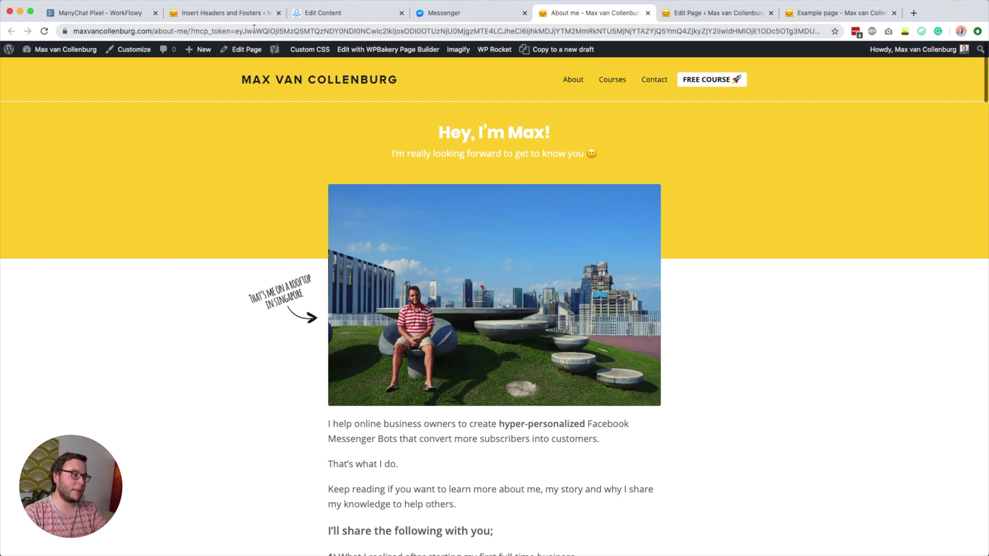
left_click(135, 14)
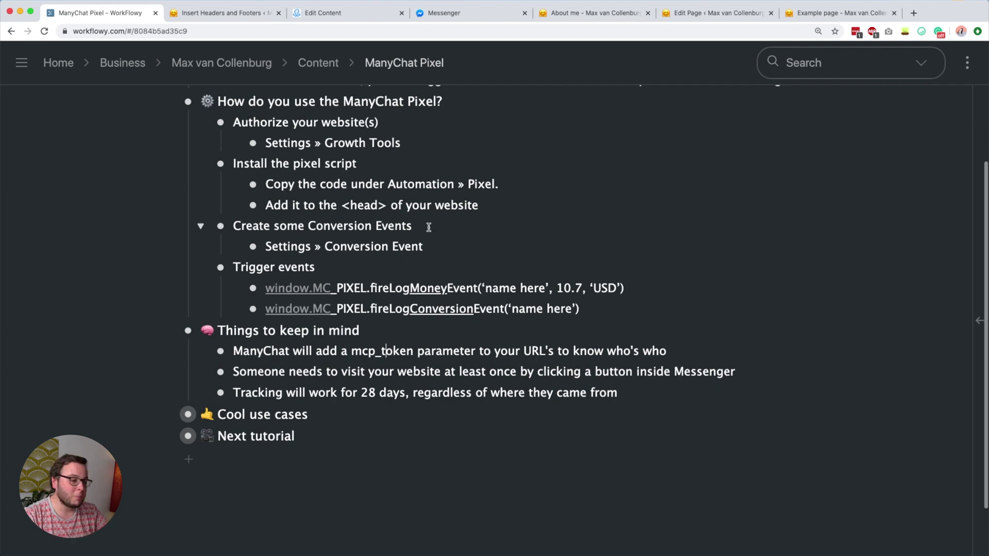
Review the notes on the 28-day tracking period and on the mcp_token parameter added to URLs.
left_click_drag(256, 390, 388, 388)
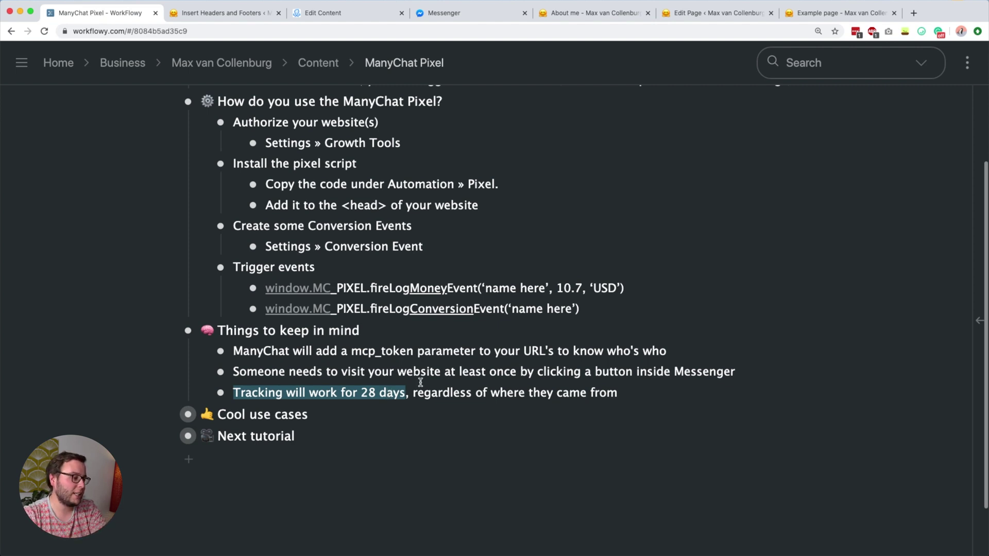
key("Left")
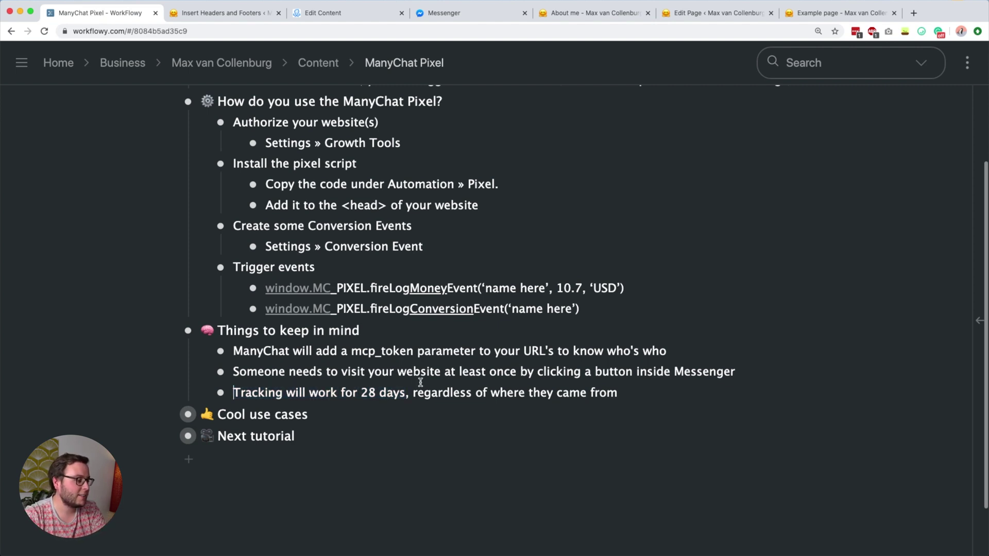
double_click(366, 351)
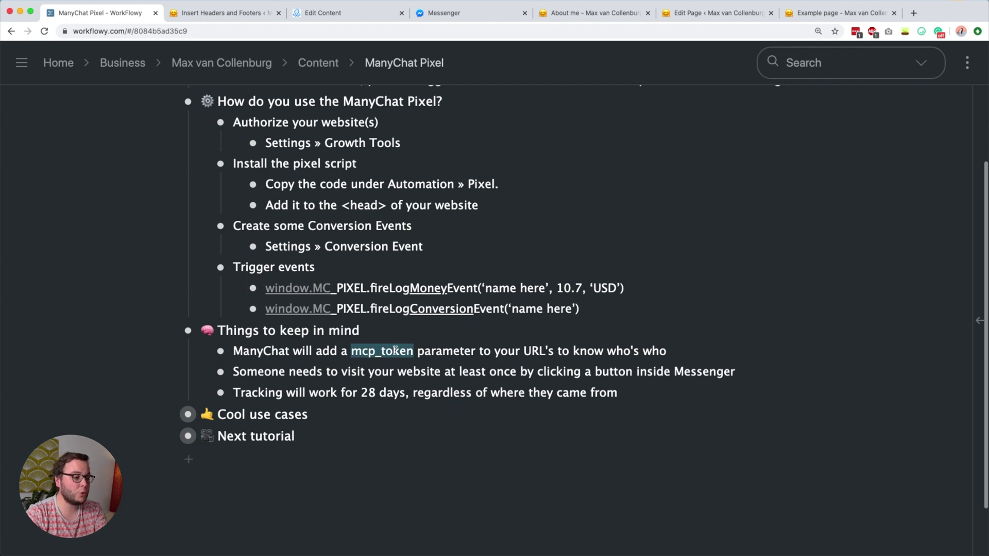
left_click(527, 353)
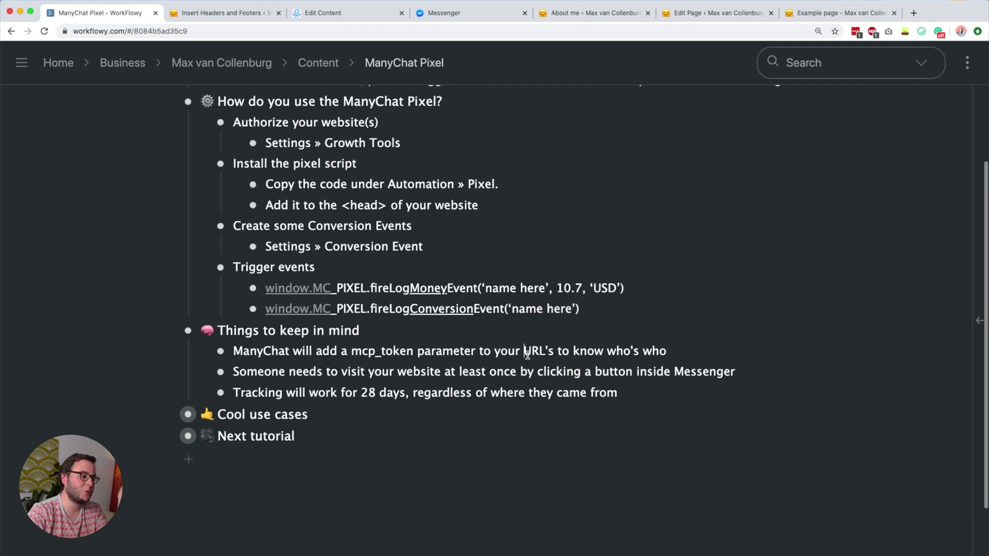
Expand 'Cool use cases' and its 'Tracking events for your analytics' item in the outline.
left_click(168, 415)
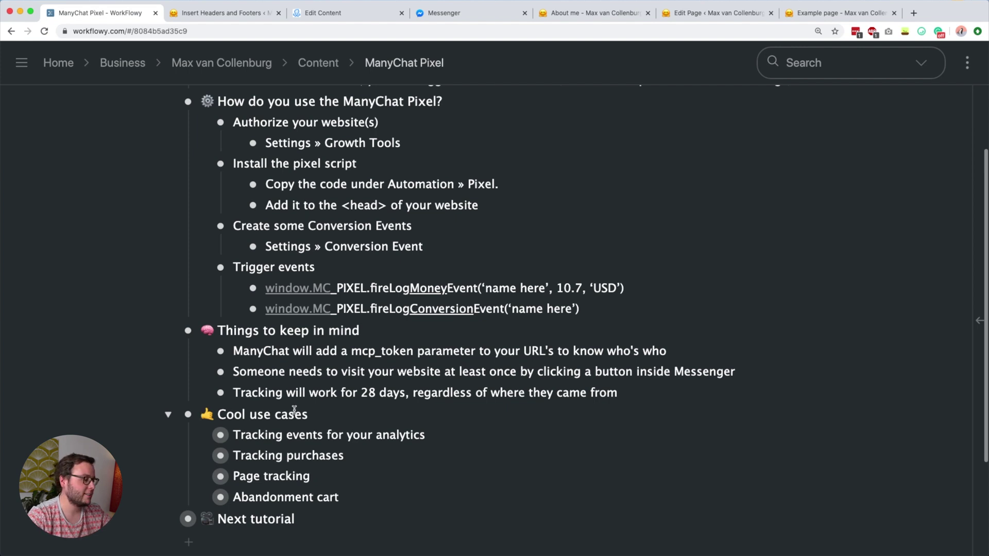
scroll(294, 409, "down", 2)
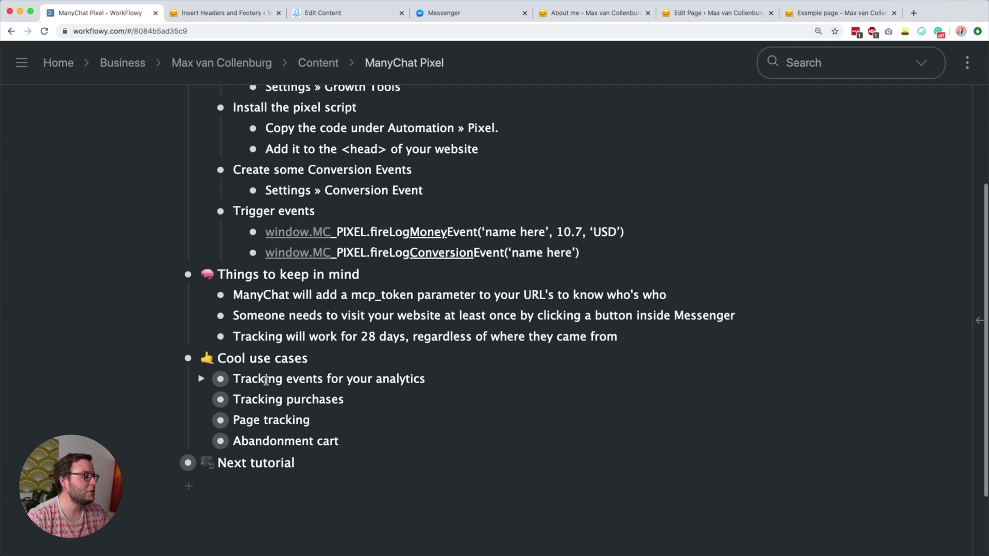
left_click(202, 380)
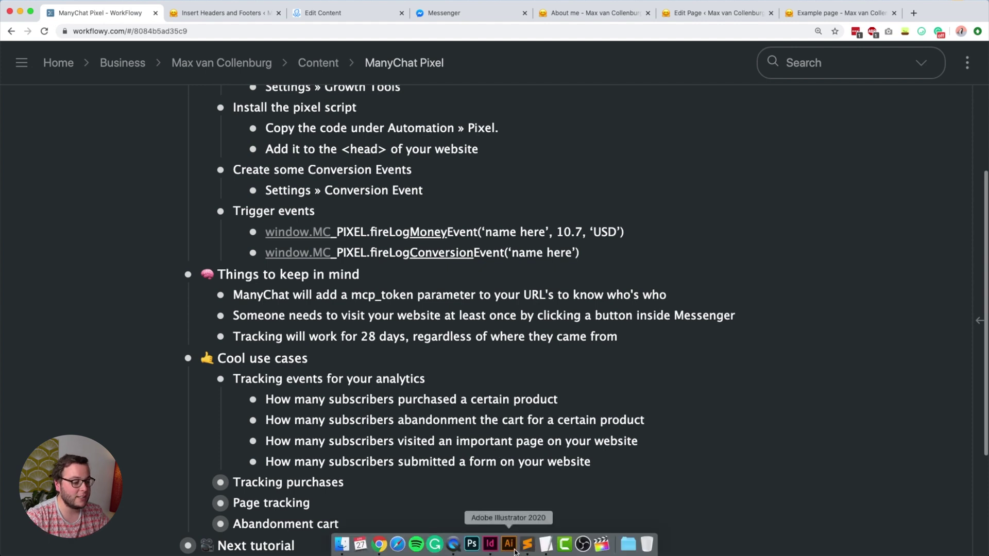
Switch to the manychat-pixel-examples file to examine the page visit conversion event and return to the analytics use cases.
left_click(522, 546)
left_click(525, 246)
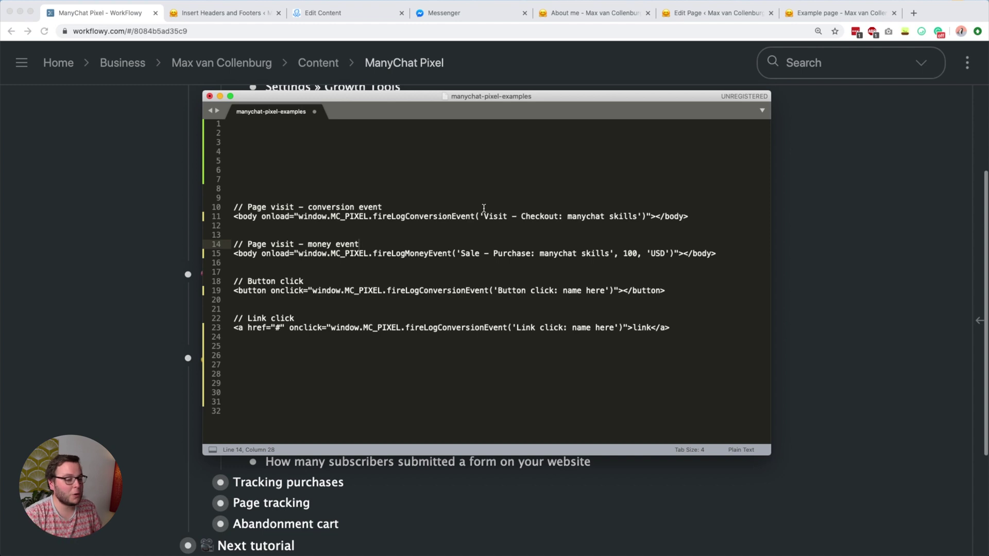
left_click(856, 297)
left_click(435, 425)
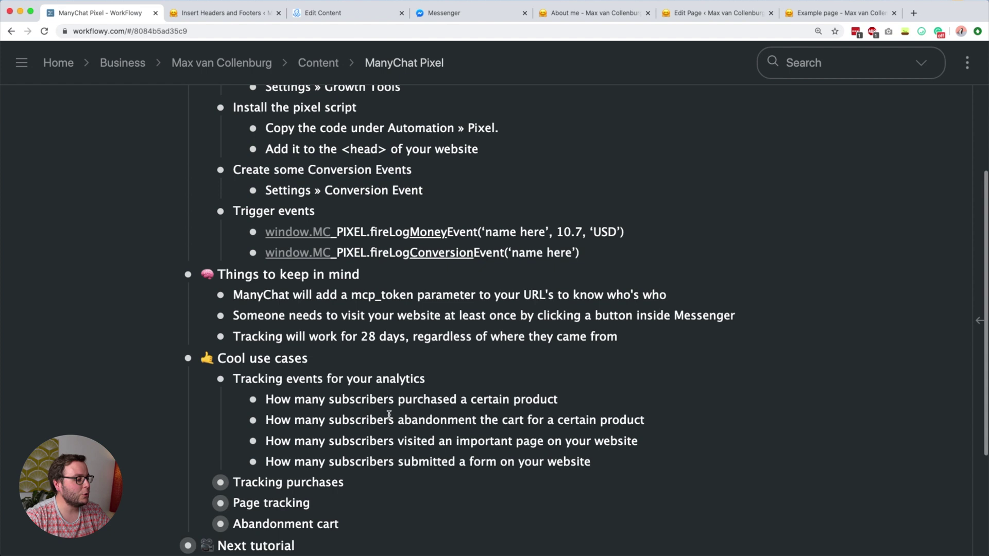
Switch to ManyChat and examine the Conversion Events chart for 'Visit - Checkout: manychat skills' in the dashboard metrics.
left_click(332, 15)
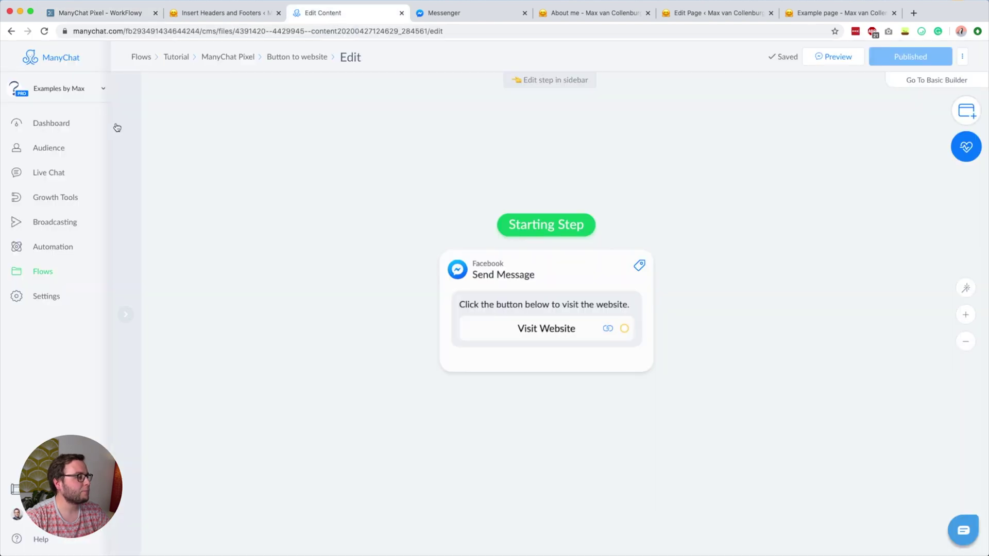
left_click(56, 126)
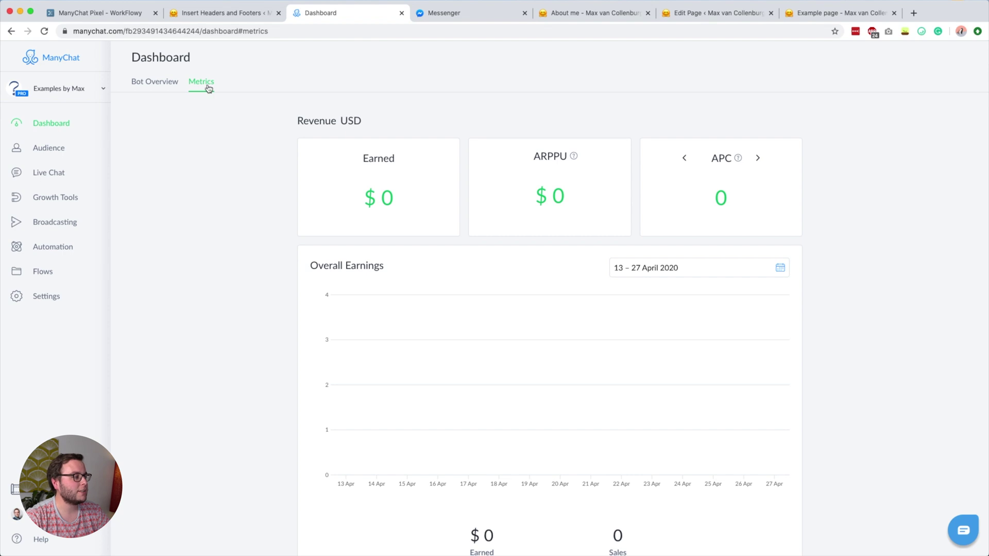
scroll(286, 303, "down", 2)
scroll(286, 302, "down", 6)
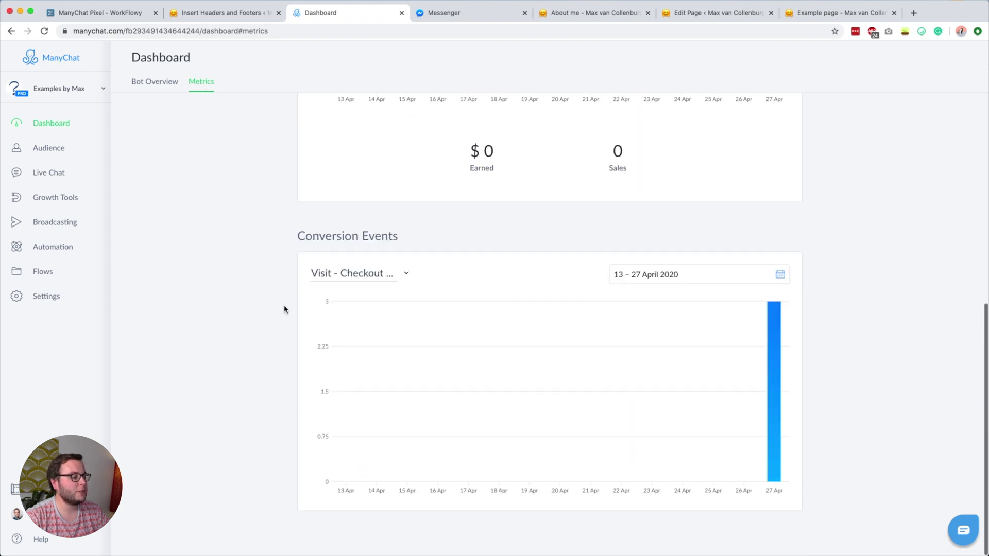
left_click(374, 278)
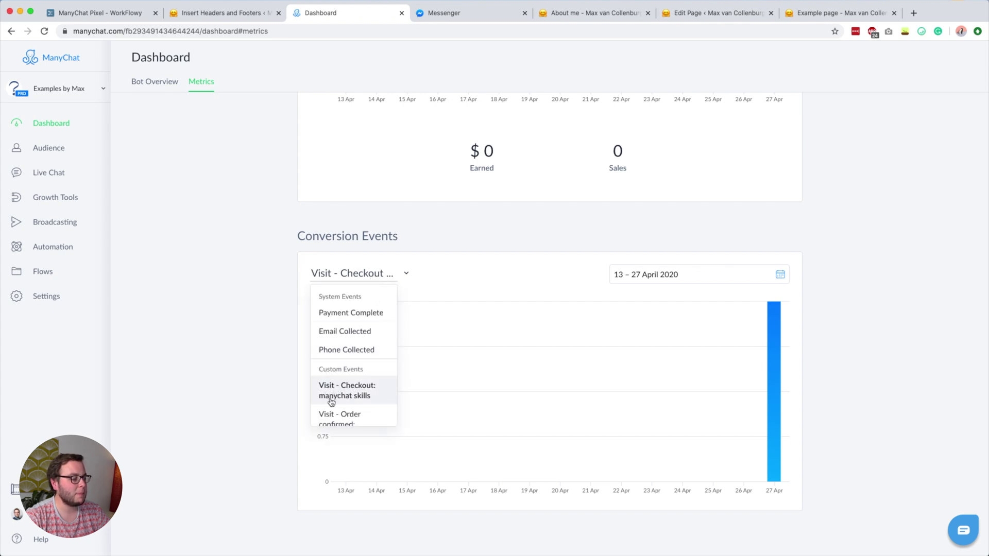
left_click(845, 330)
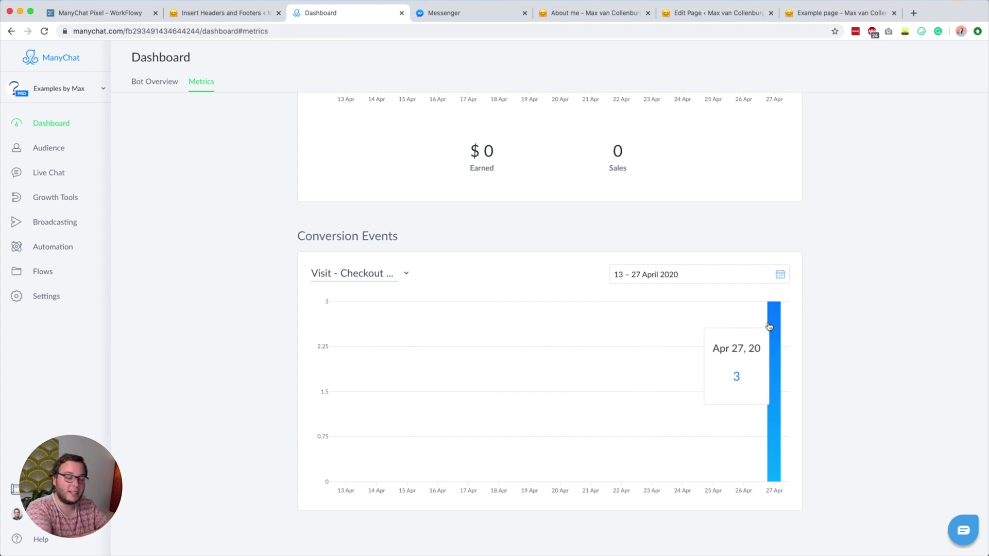
Look through the system and custom events available for the Conversion Events chart.
left_click(372, 272)
scroll(361, 407, "down", 3)
scroll(363, 407, "down", 3)
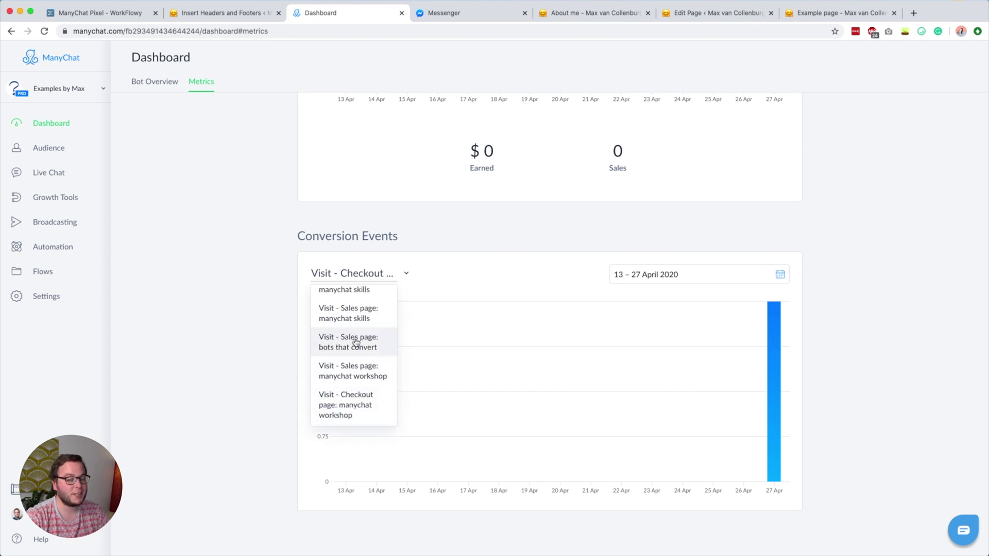
scroll(356, 343, "up", 5)
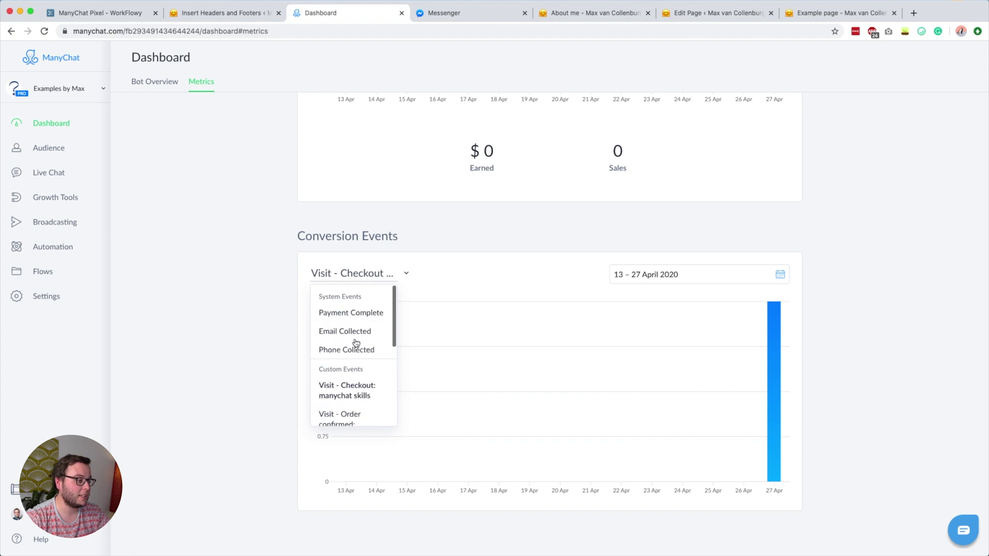
scroll(242, 317, "up", 5)
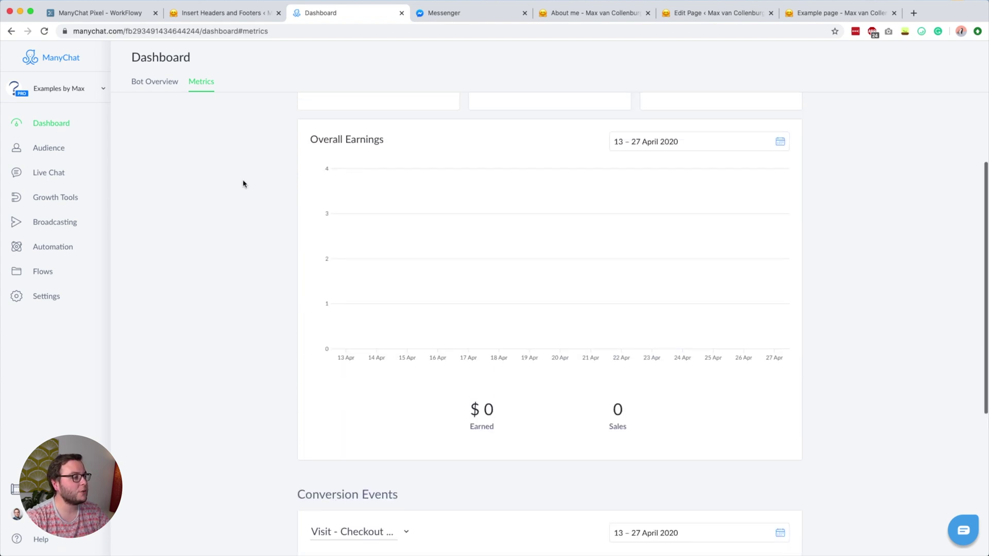
Switch to the WorkFlowy outline and expand the 'Tracking purchases' use case.
left_click(141, 12)
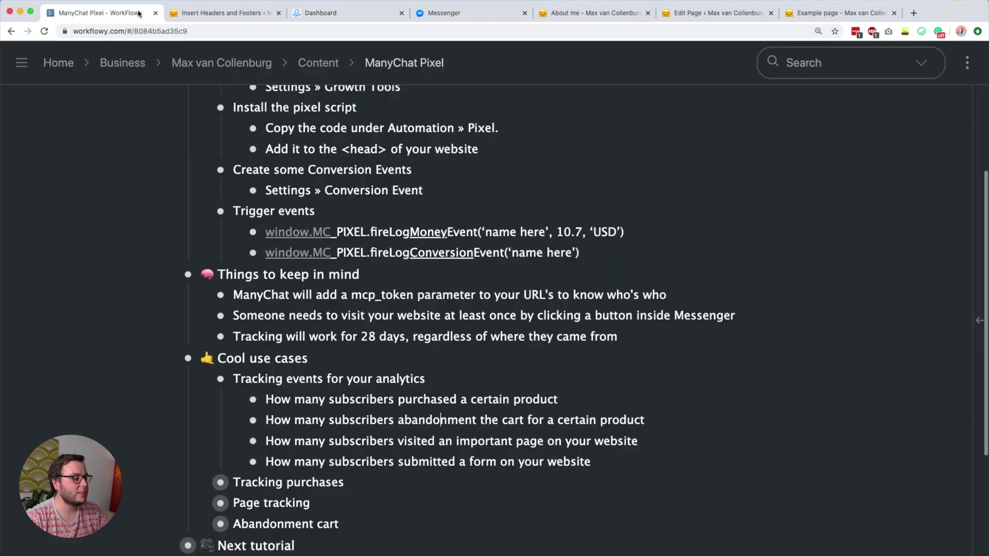
left_click(201, 482)
Examine the revenue cards, the APC definition, the overall earnings chart and the conversion events chart in the ManyChat dashboard metrics.
left_click(319, 9)
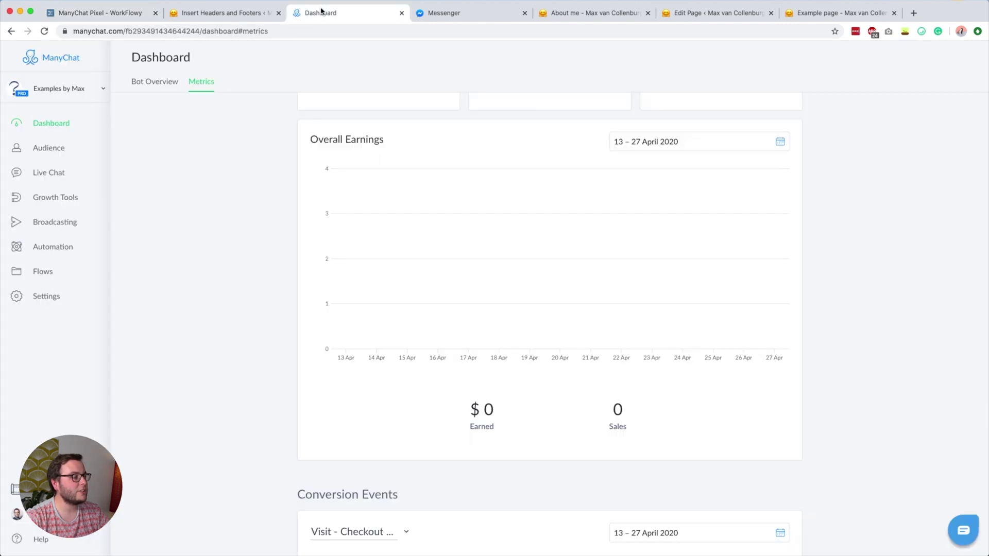
scroll(465, 242, "up", 2)
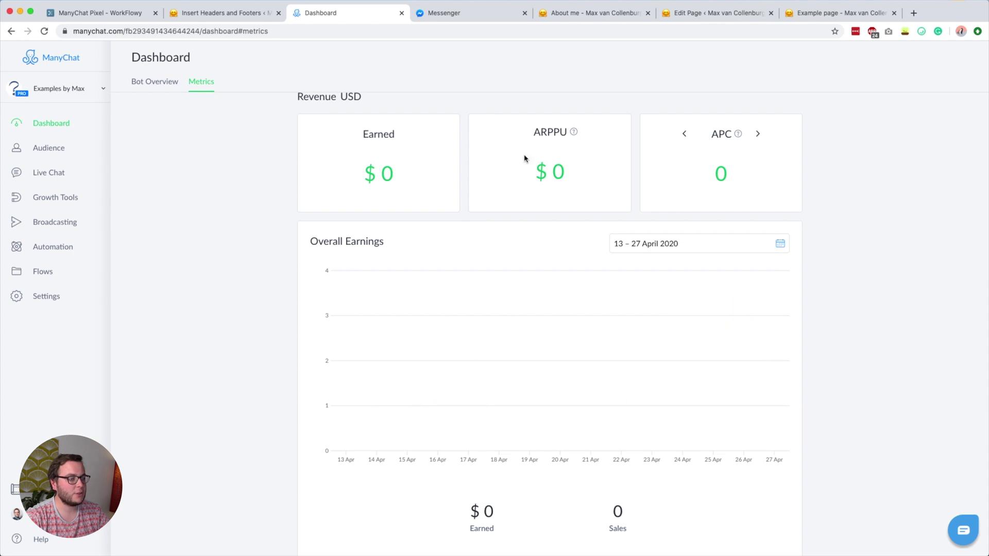
scroll(531, 408, "down", 2)
scroll(536, 431, "up", 3)
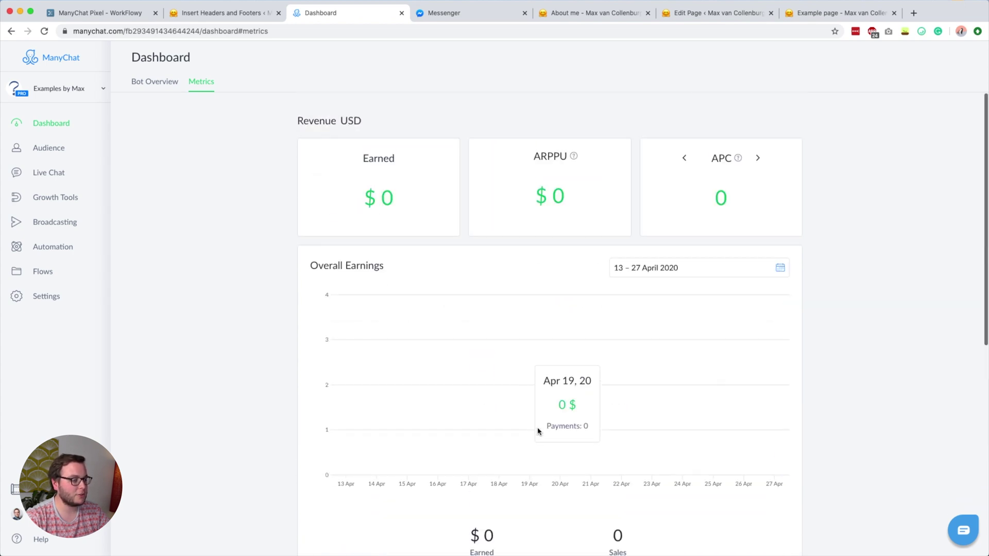
left_click(759, 159)
left_click(759, 159)
left_click(759, 159)
mouse_move(736, 162)
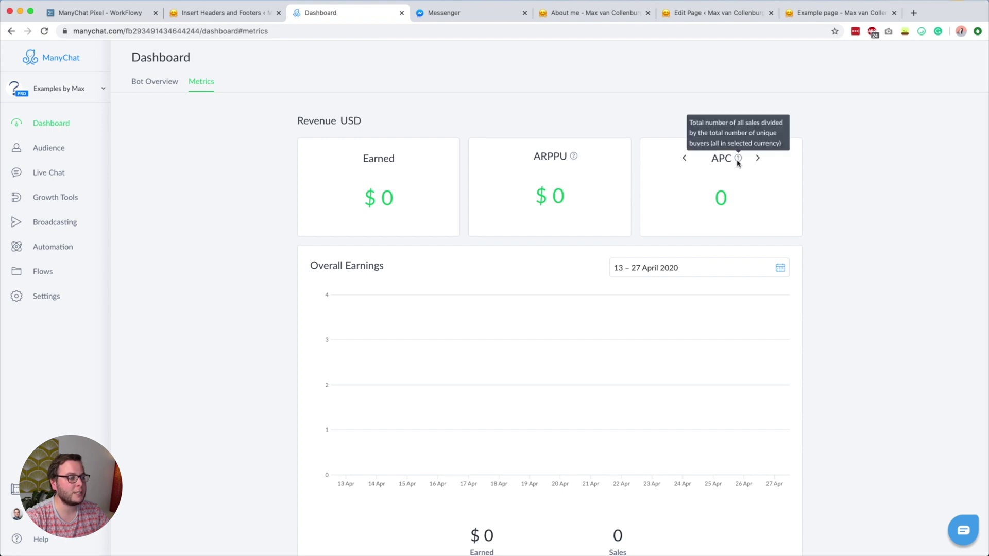
scroll(590, 324, "down", 7)
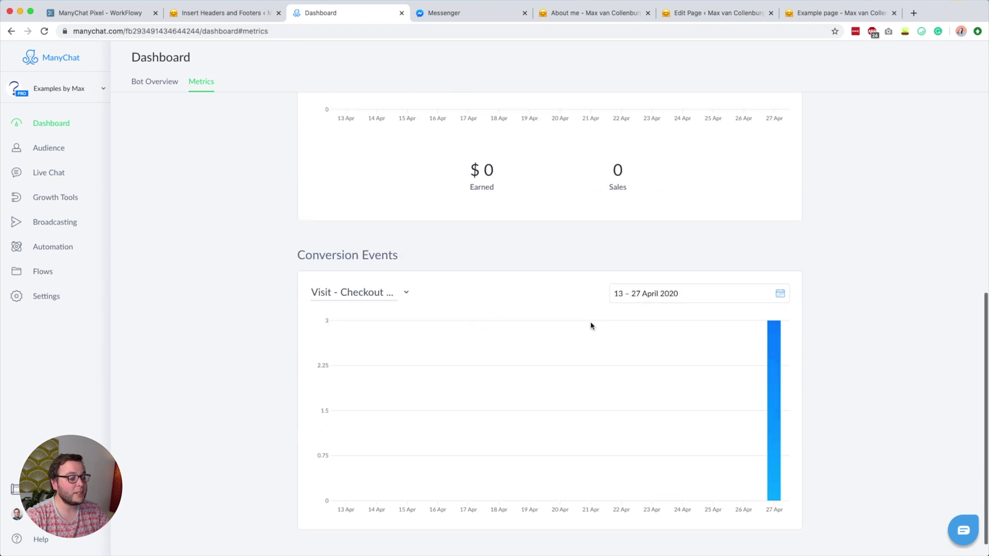
scroll(592, 325, "up", 7)
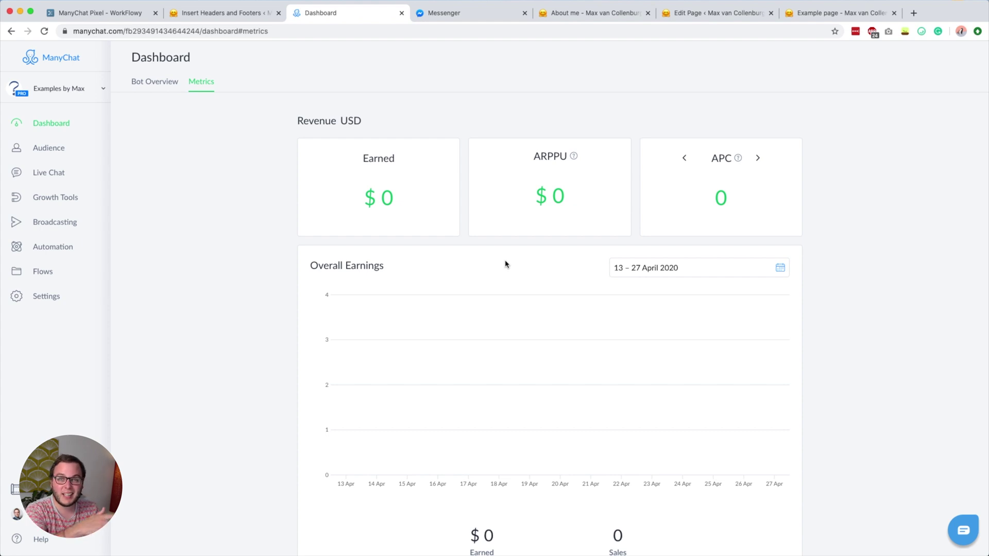
Switch to the WorkFlowy outline and expand the 'Page tracking' use case under Cool use cases.
left_click(82, 13)
scroll(419, 371, "down", 3)
left_click_drag(311, 369, 233, 369)
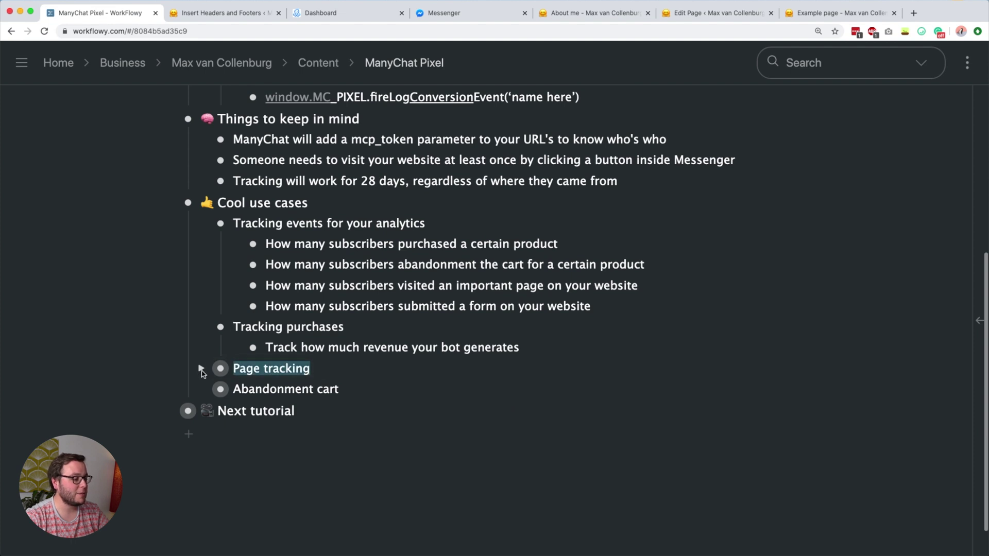
left_click(201, 369)
triple_click(297, 370)
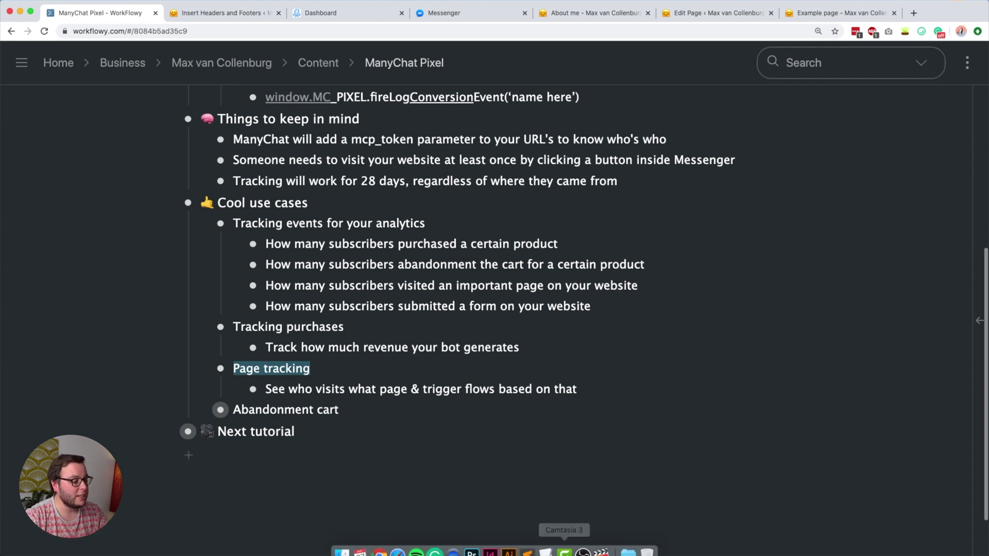
Review the page visit conversion event snippet in the manychat-pixel-examples file in the text editor.
left_click(530, 547)
left_click(439, 207)
triple_click(356, 219)
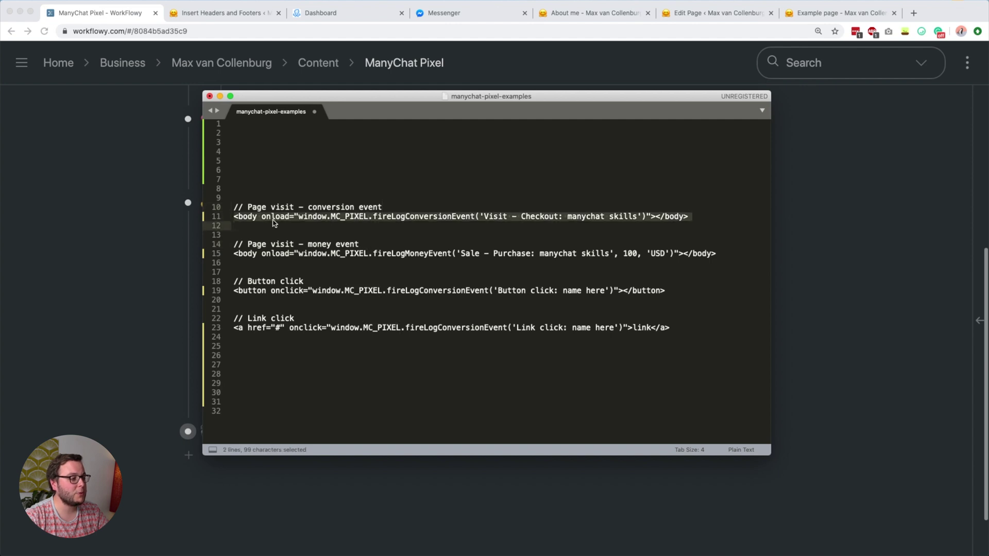
left_click(294, 219)
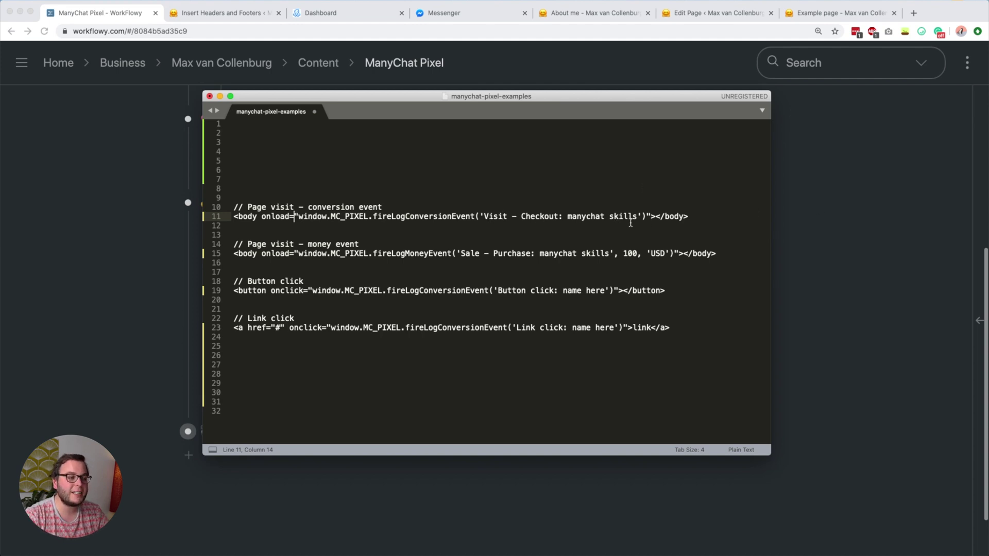
left_click(830, 201)
Switch to ManyChat and open the automation rule '[ManyChat Pixel] Visit sales page: manychat skills'.
left_click(348, 13)
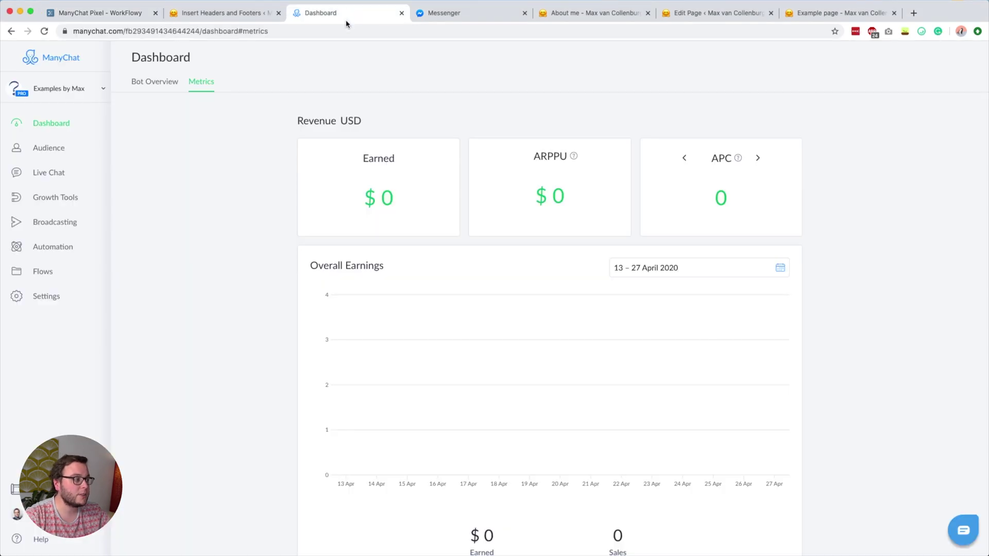
left_click(67, 247)
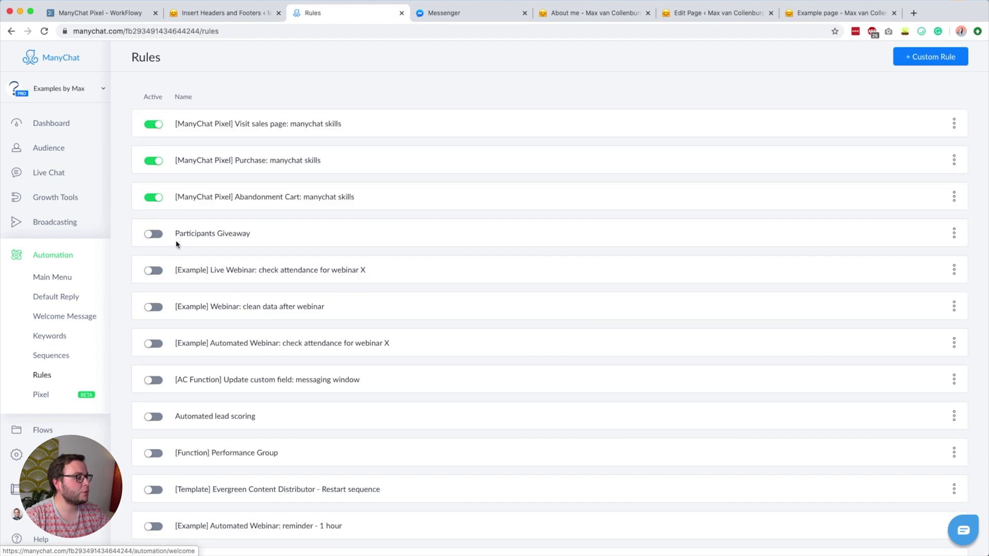
left_click(271, 127)
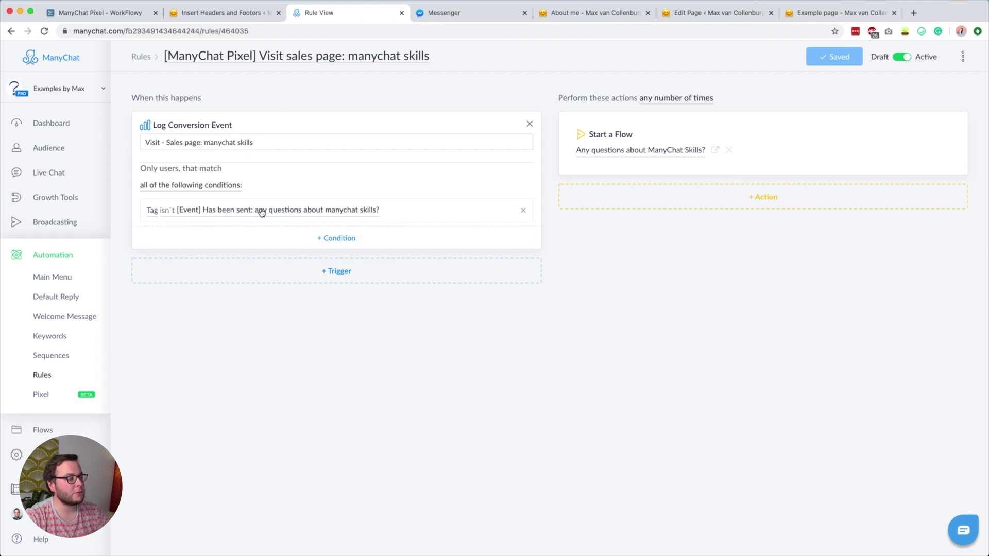
Examine the 'Any questions about ManyChat Skills?' flow started by the rule and compare it with the rule's trigger and tag condition.
left_click(716, 151)
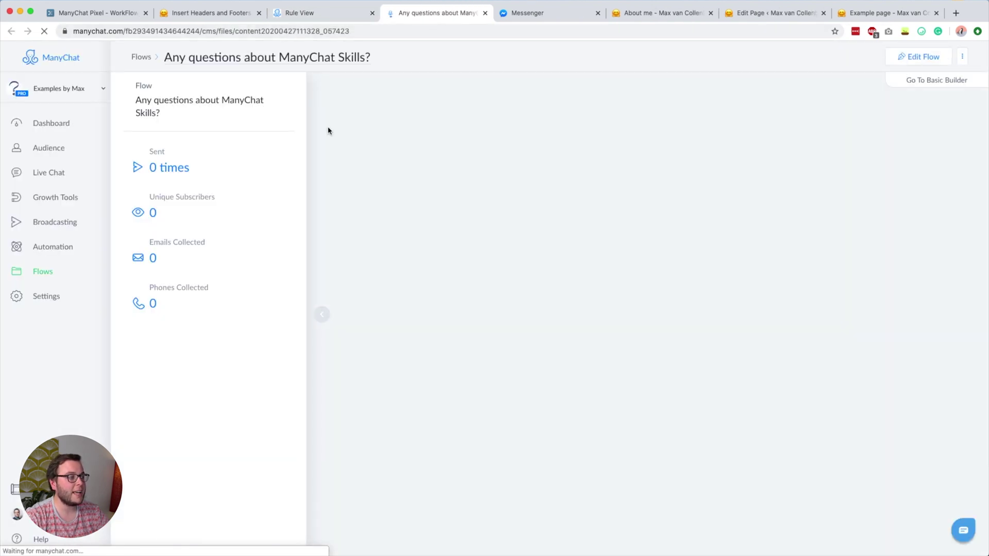
scroll(811, 263, "up", 5)
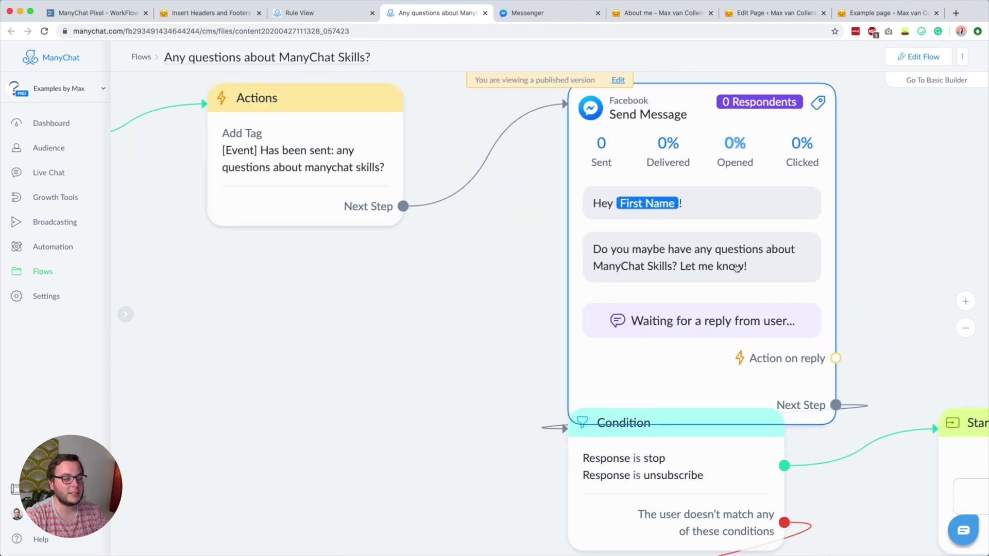
scroll(704, 295, "down", 5)
scroll(424, 342, "left", 3)
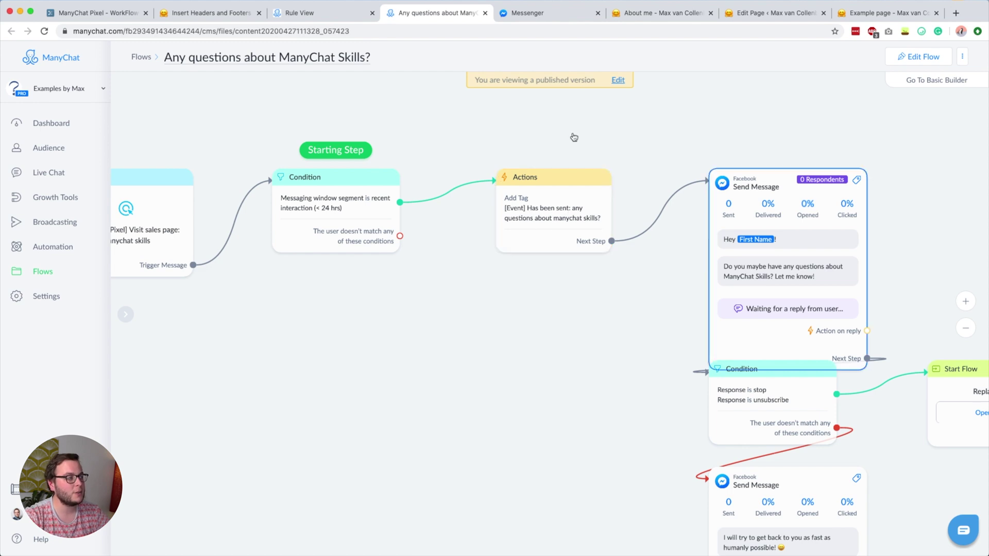
left_click(318, 14)
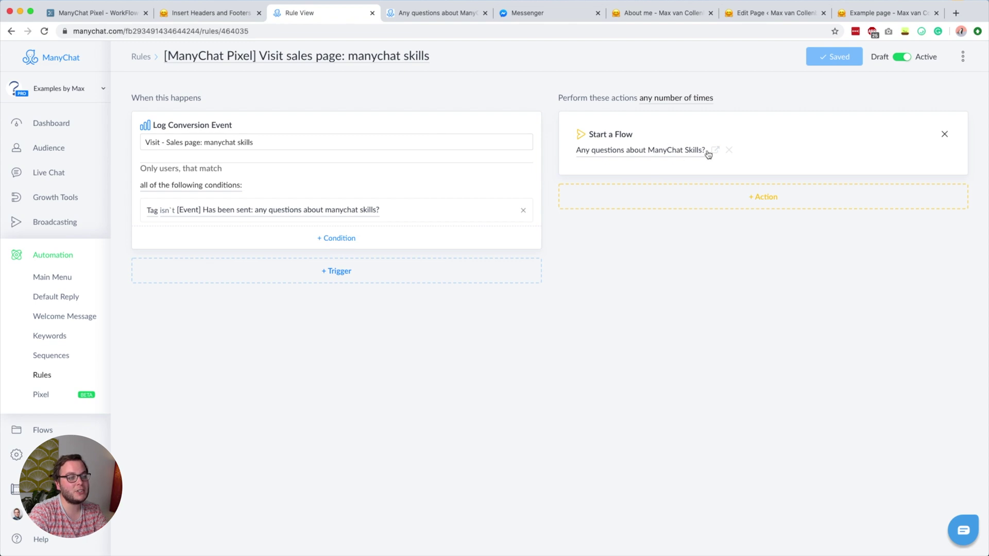
left_click(421, 13)
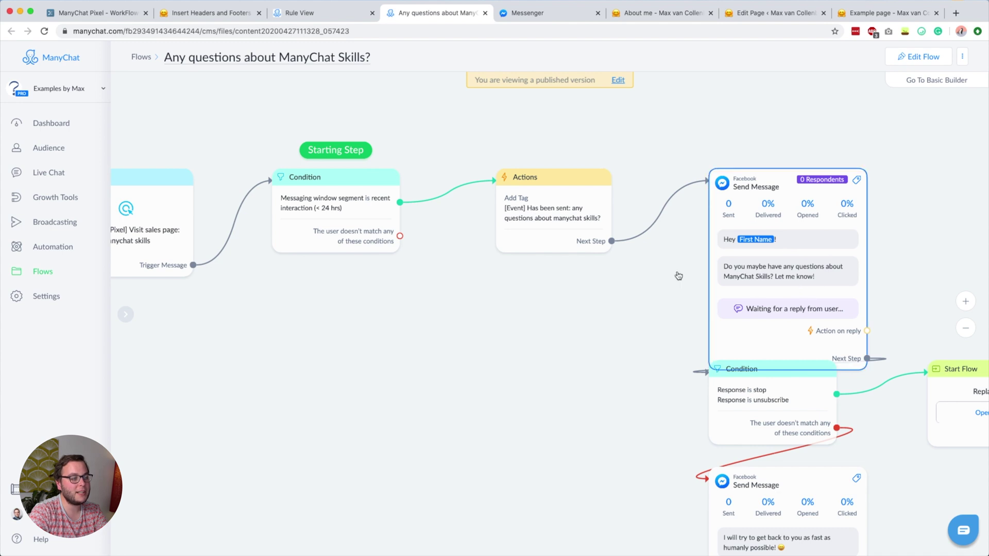
left_click(301, 13)
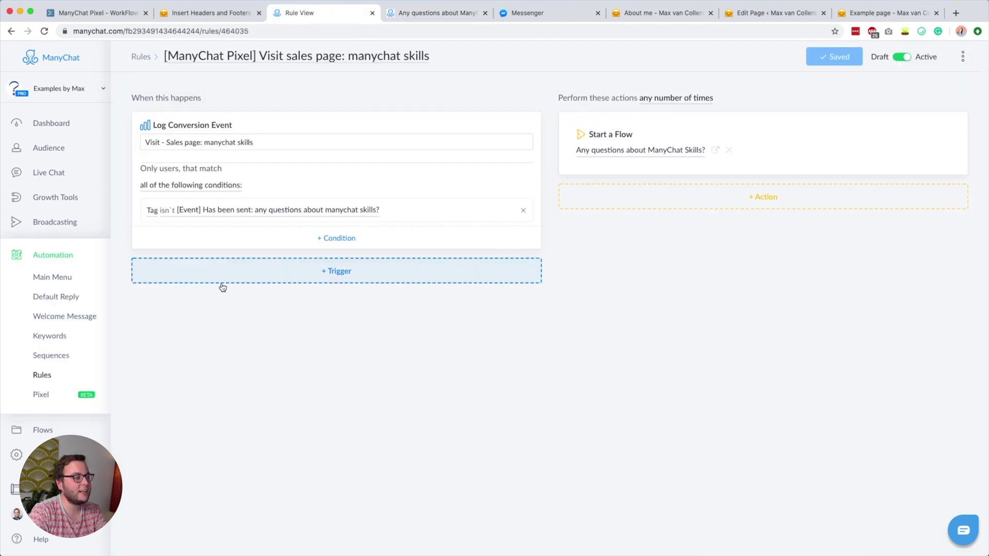
Expand the 'Abandonment cart' use case in the WorkFlowy outline and review the event snippets in the manychat-pixel-examples file.
left_click(114, 13)
left_click(284, 410)
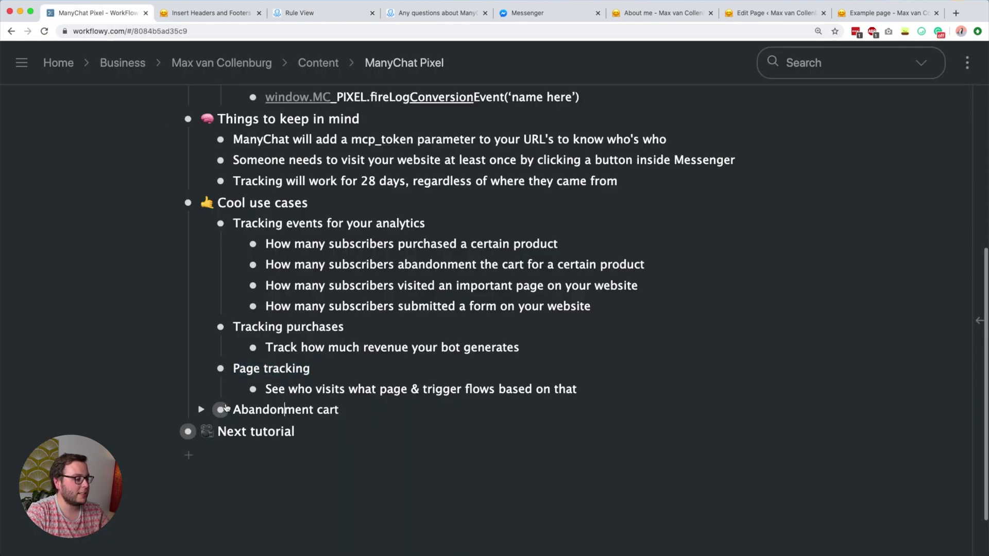
left_click(201, 411)
scroll(395, 417, "down", 1)
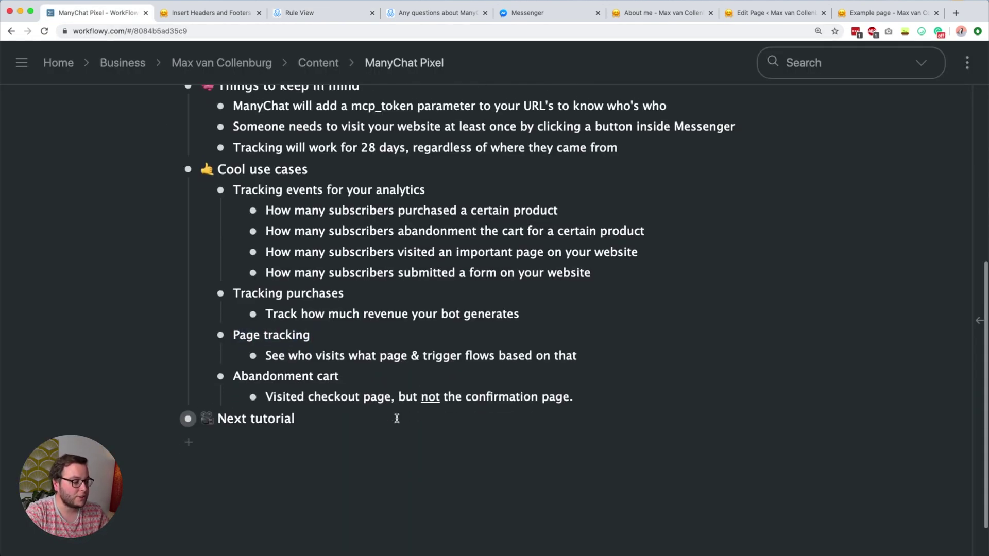
triple_click(334, 392)
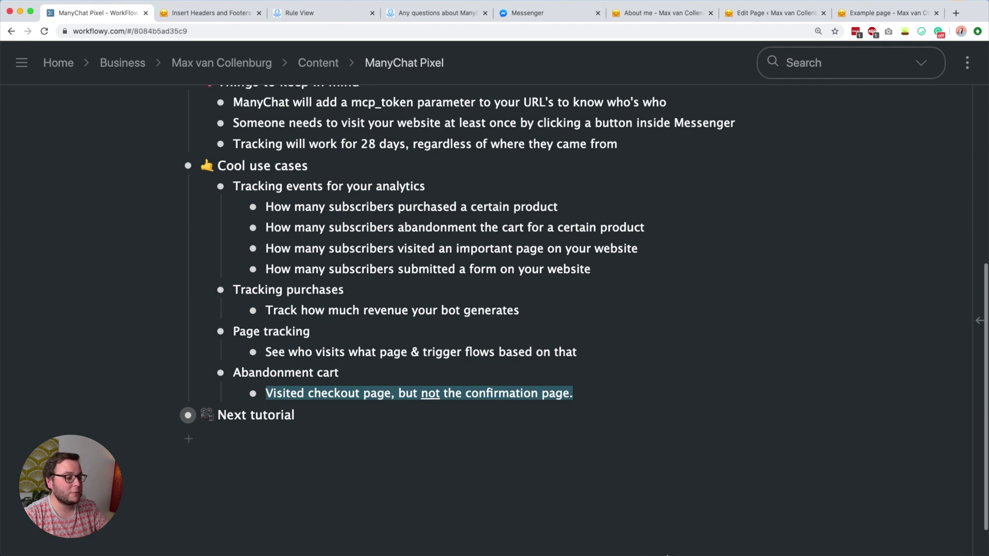
left_click(534, 546)
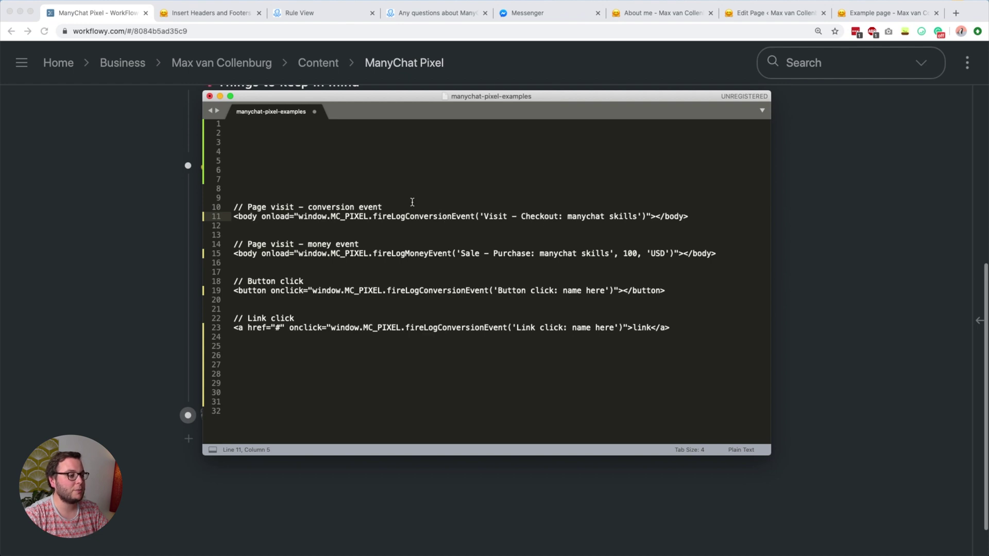
left_click(861, 223)
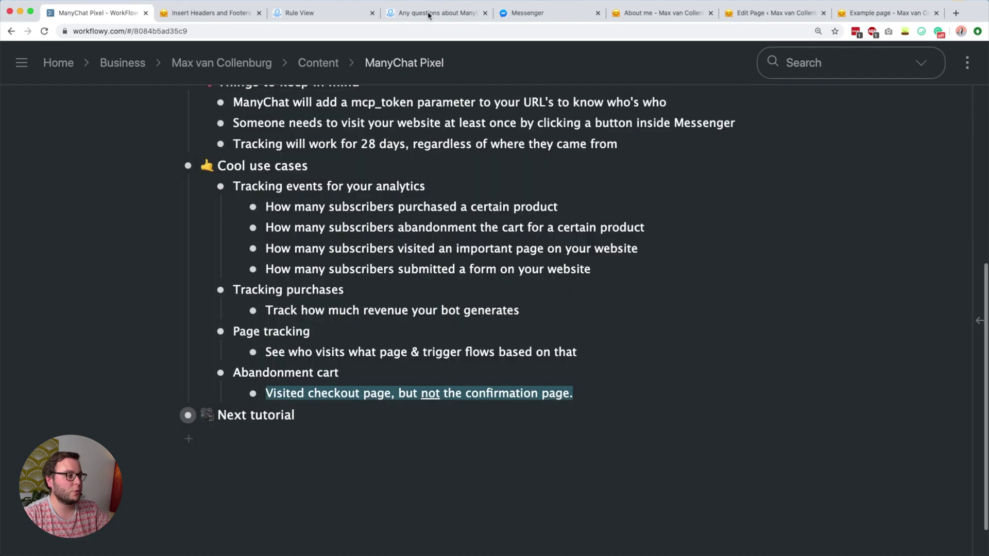
Switch to ManyChat and open the automation rule '[ManyChat Pixel] Abandonment Cart: manychat skills'.
left_click(332, 17)
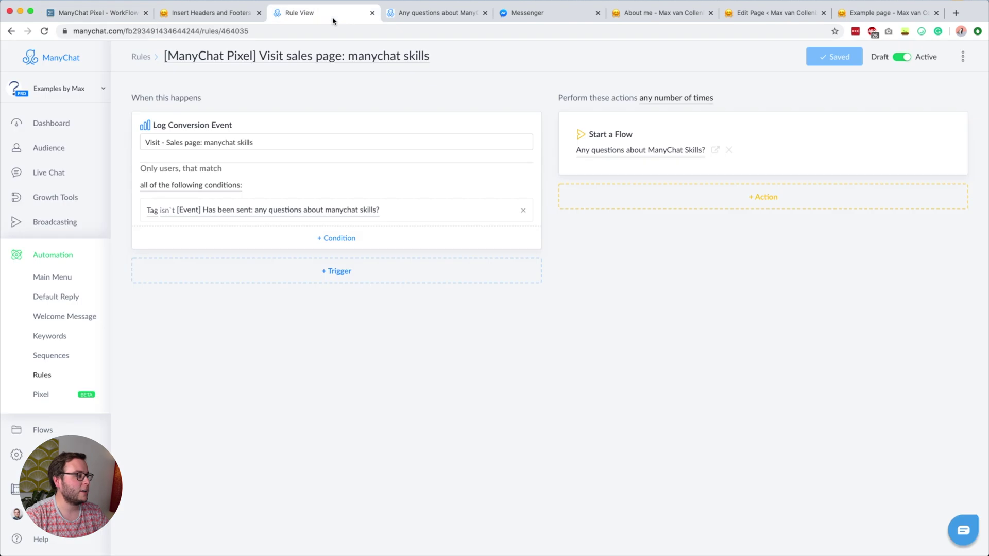
left_click(42, 376)
left_click(270, 202)
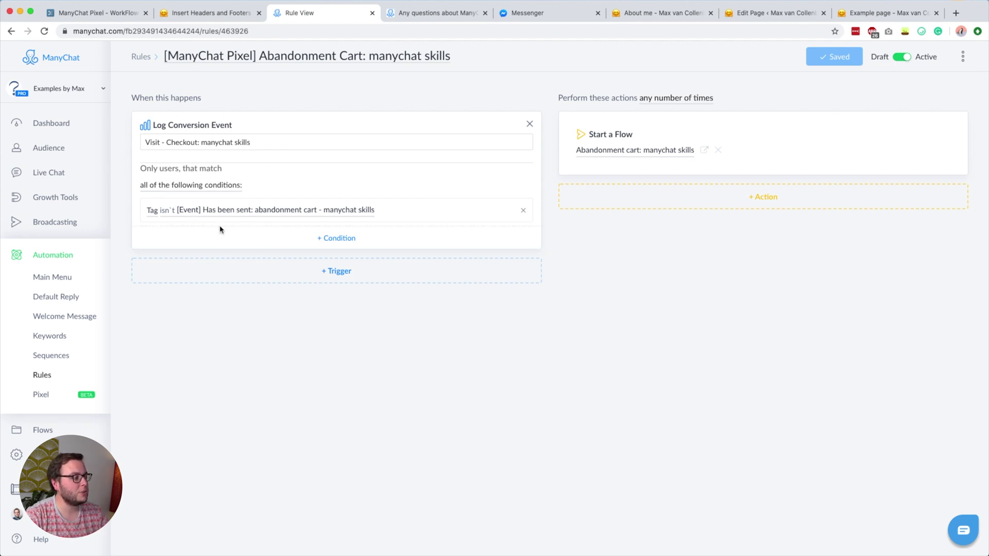
Open the 'Abandonment cart: manychat skills' flow started by the rule for editing.
left_click(704, 150)
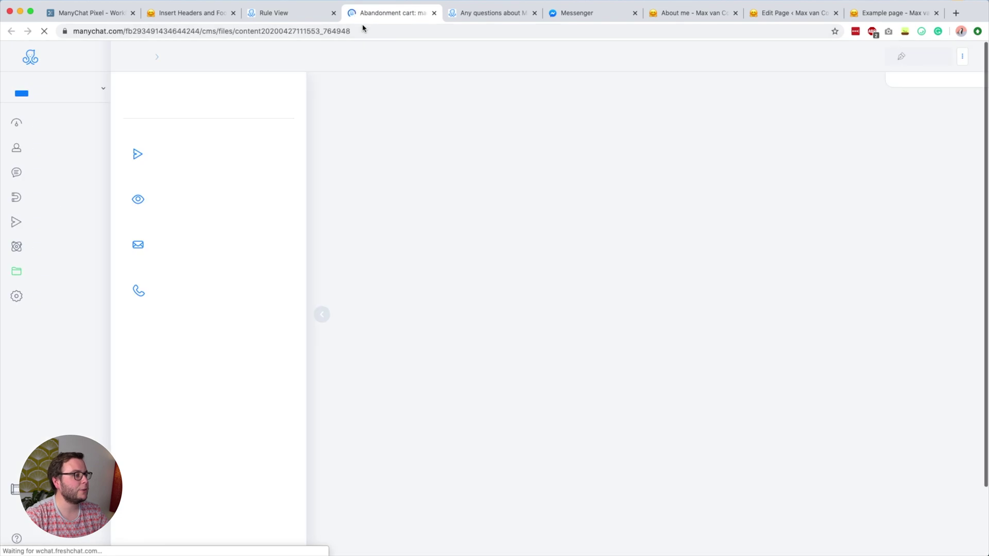
left_click(921, 60)
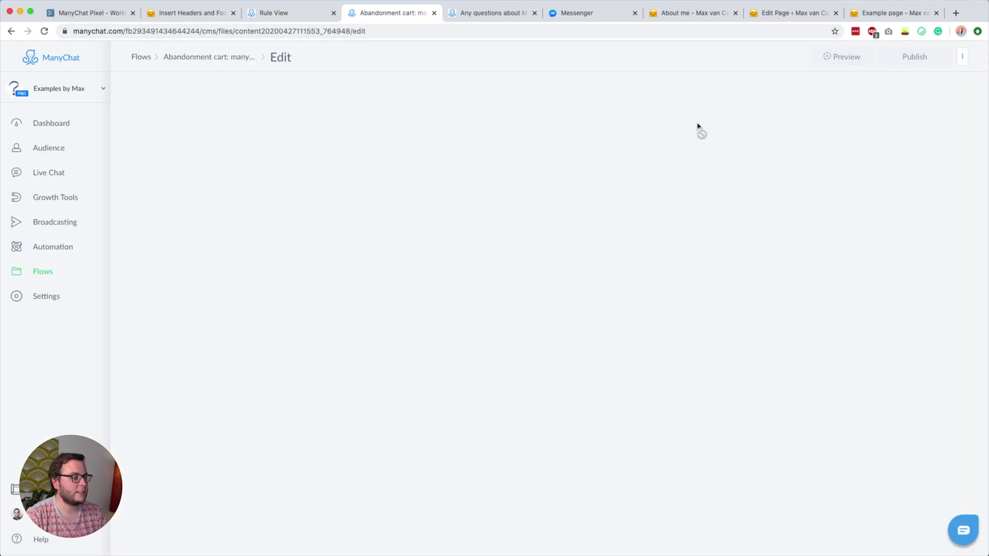
scroll(322, 201, "up", 5)
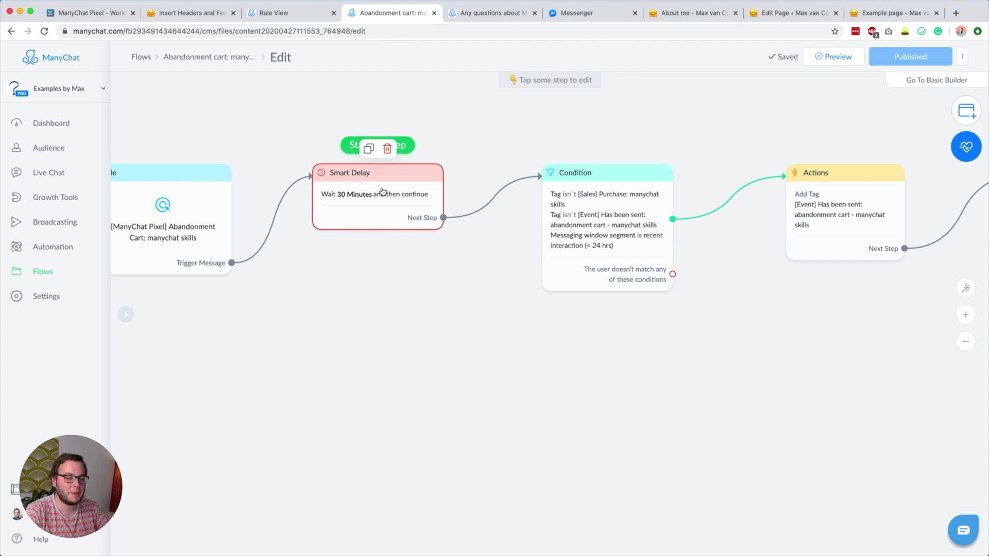
Examine the flow's smart delay, its tag and messaging window conditions, the Add Tag action and the follow-up message.
left_click(575, 235)
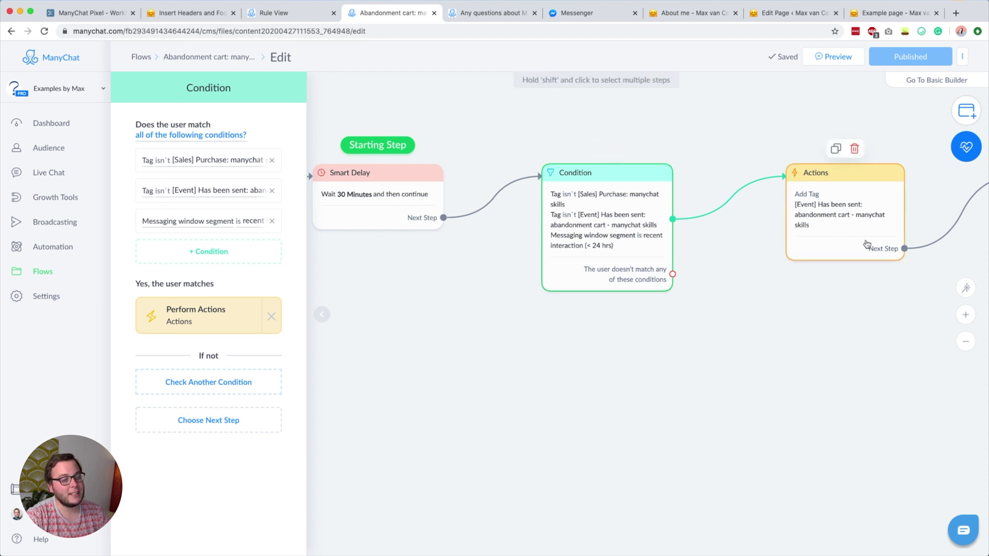
scroll(866, 242, "right", 5)
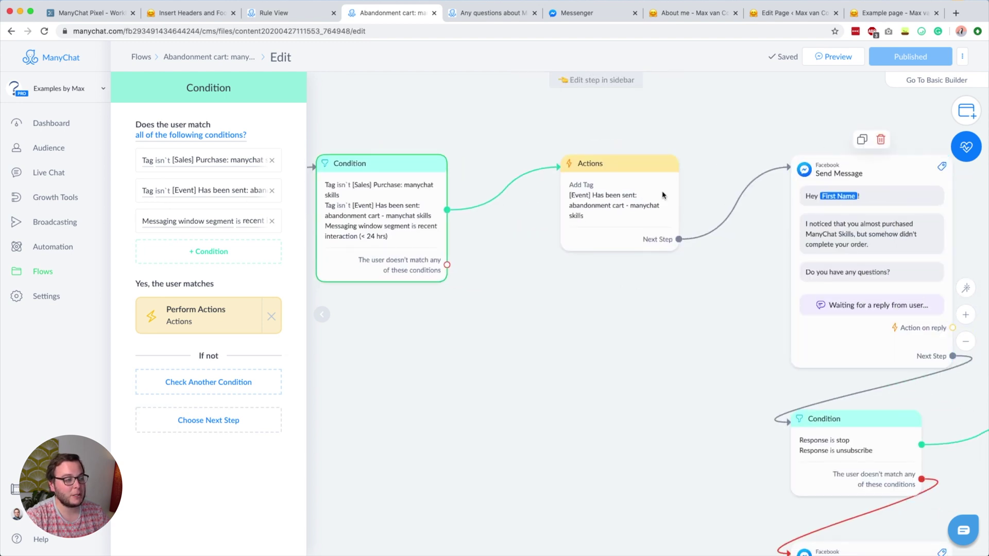
left_click(588, 312)
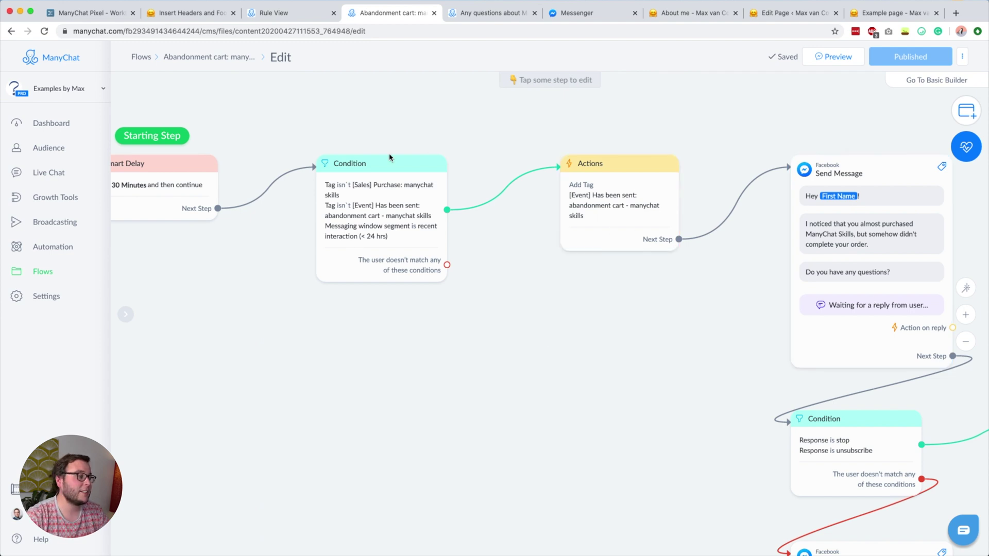
scroll(536, 327, "left", 4)
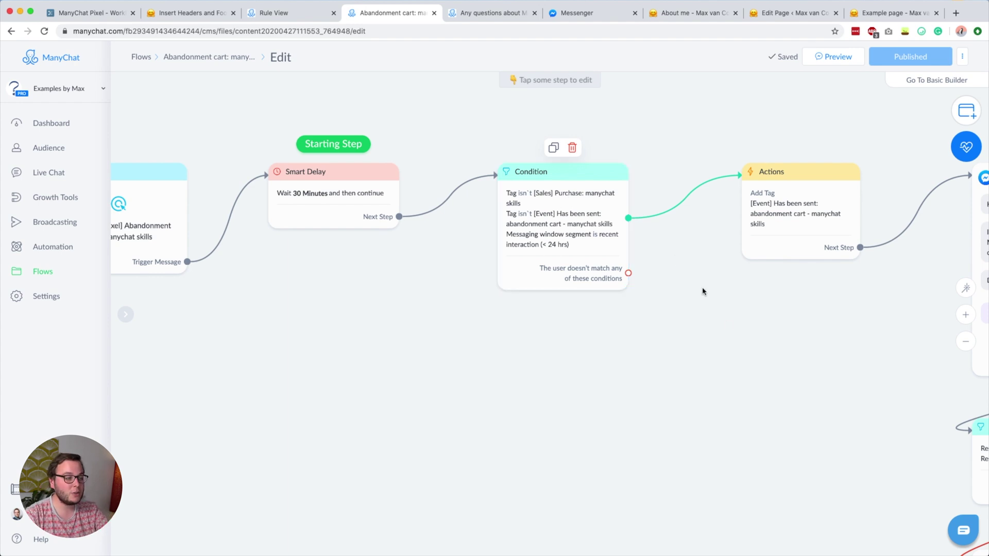
scroll(703, 289, "right", 5)
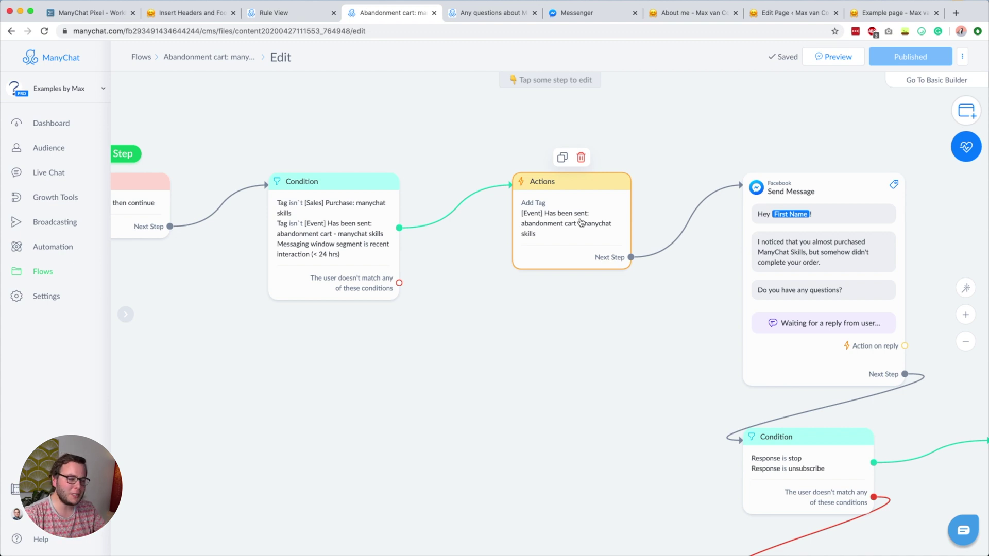
left_click(347, 245)
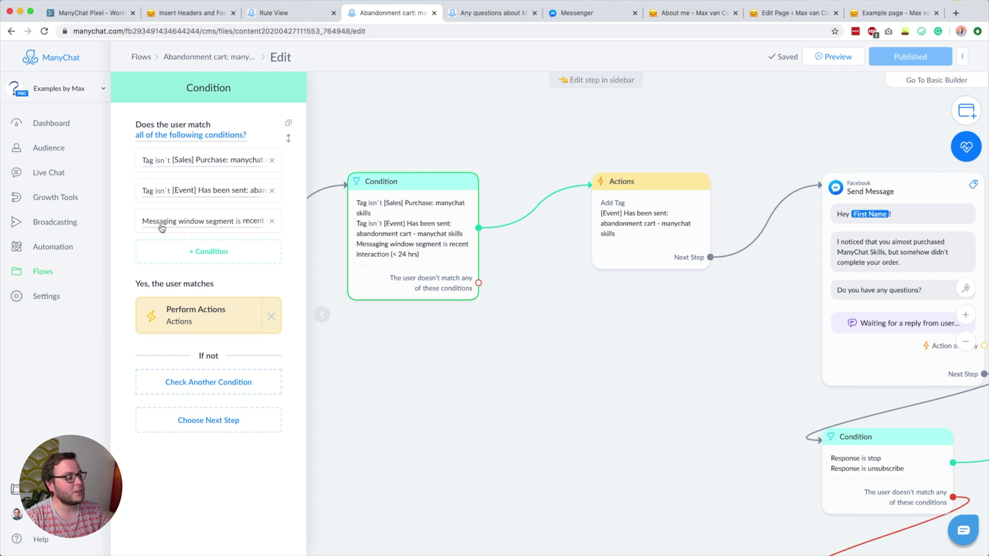
left_click(503, 389)
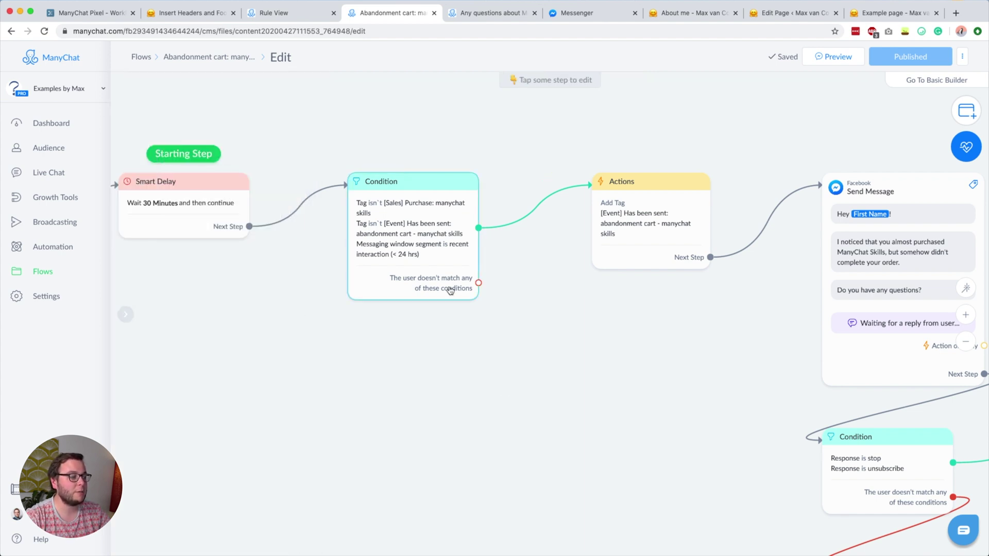
Try to draw a next-step connection from the first condition's branch for users who don't match.
scroll(505, 369, "right", 5)
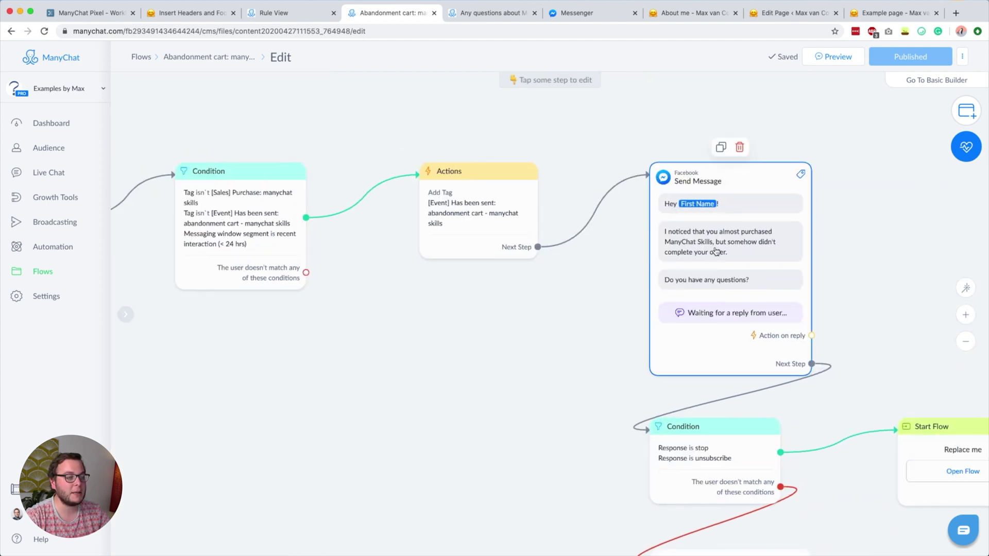
left_click_drag(306, 273, 457, 442)
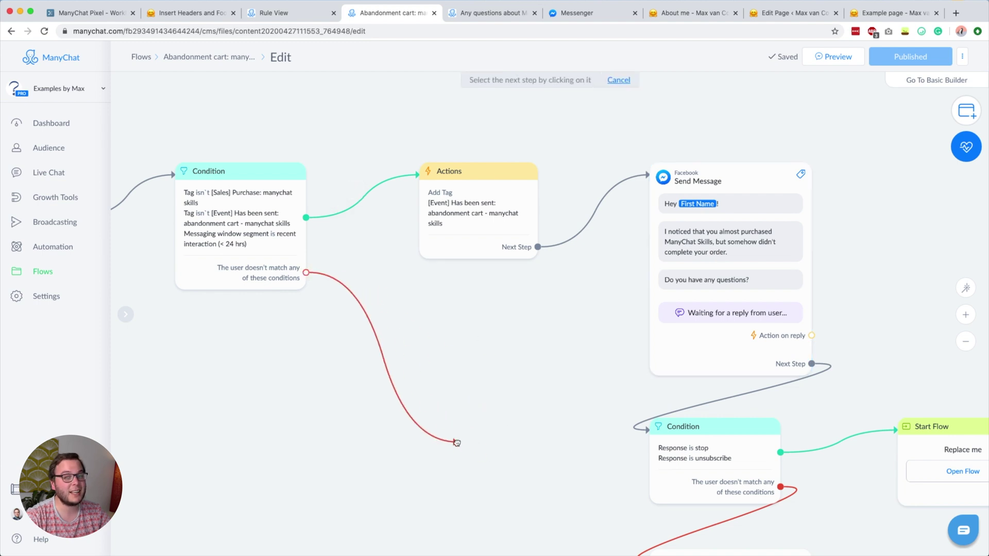
left_click(457, 443)
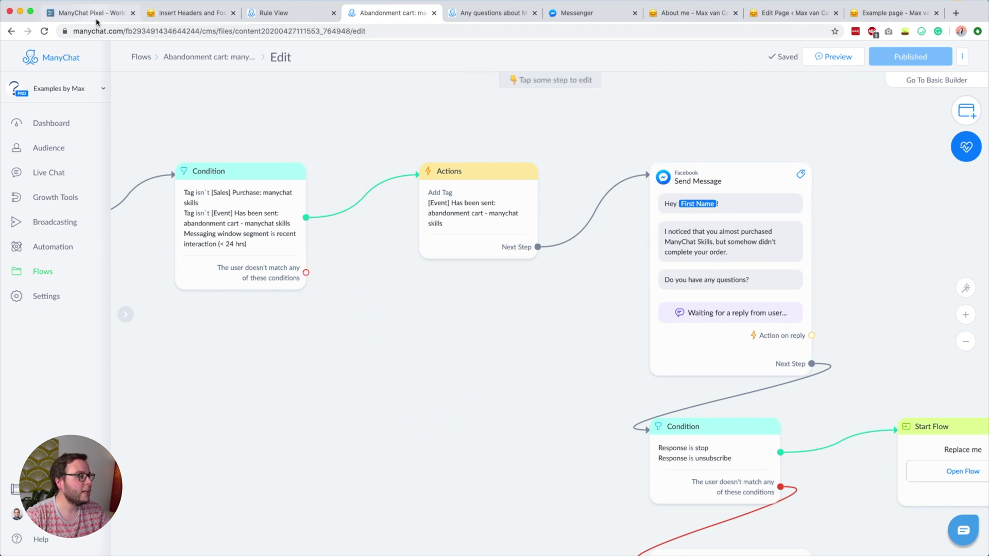
Return from the abandonment cart rule to the Rules list and switch back to the abandonment cart flow.
left_click(267, 17)
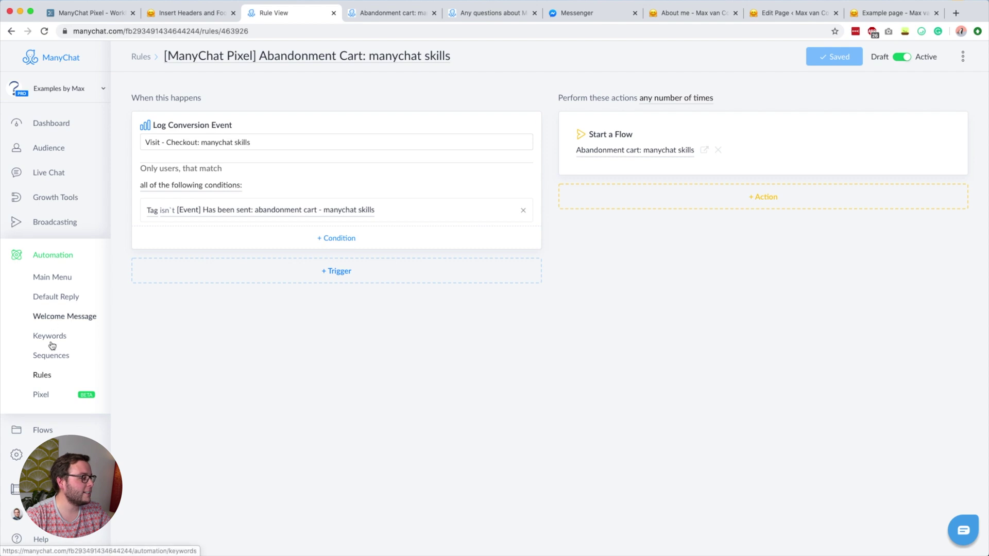
left_click(44, 375)
left_click(393, 15)
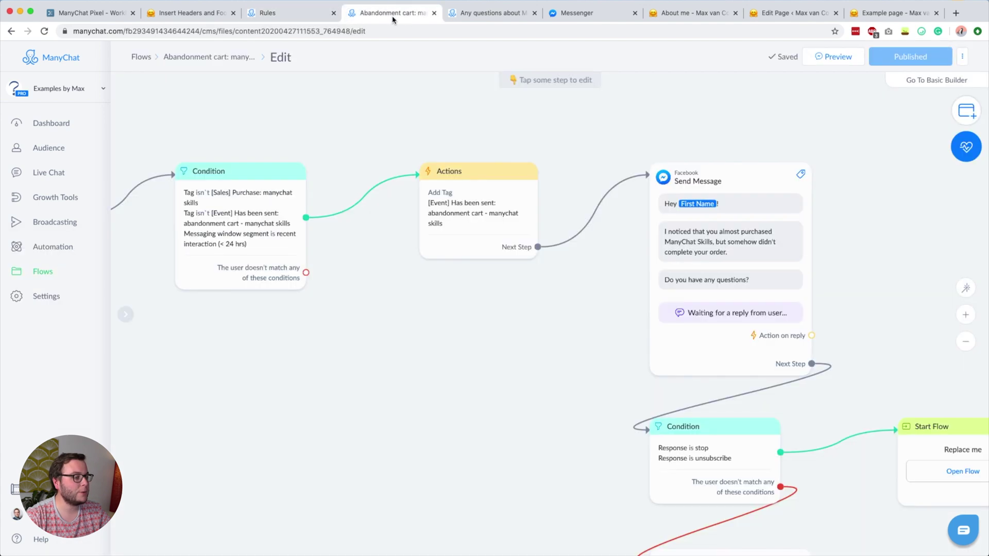
Open the '[ManyChat Pixel] Purchase: manychat skills' rule to view its conversion event triggers and Add Tag action.
scroll(495, 283, "left", 5)
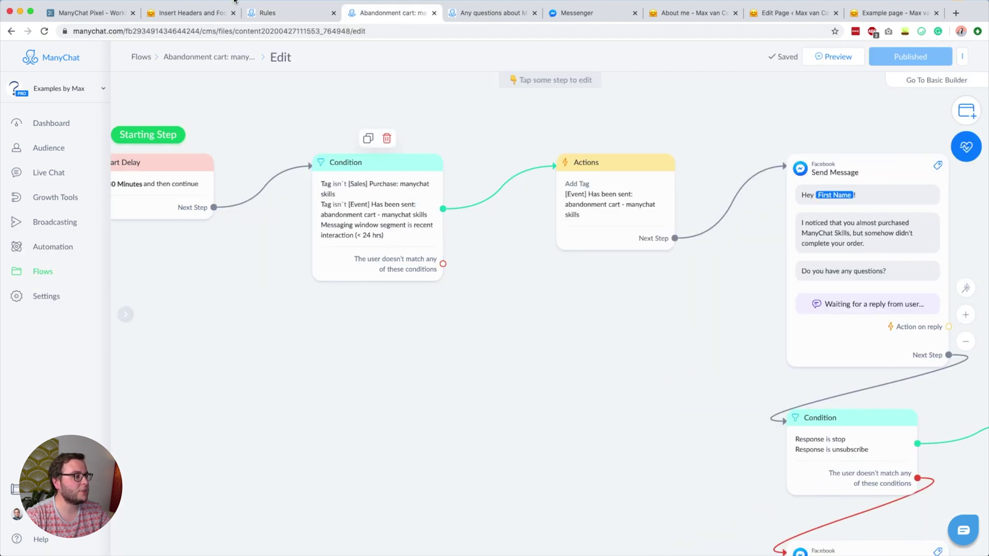
key("ctrl+shift+Tab")
left_click(237, 161)
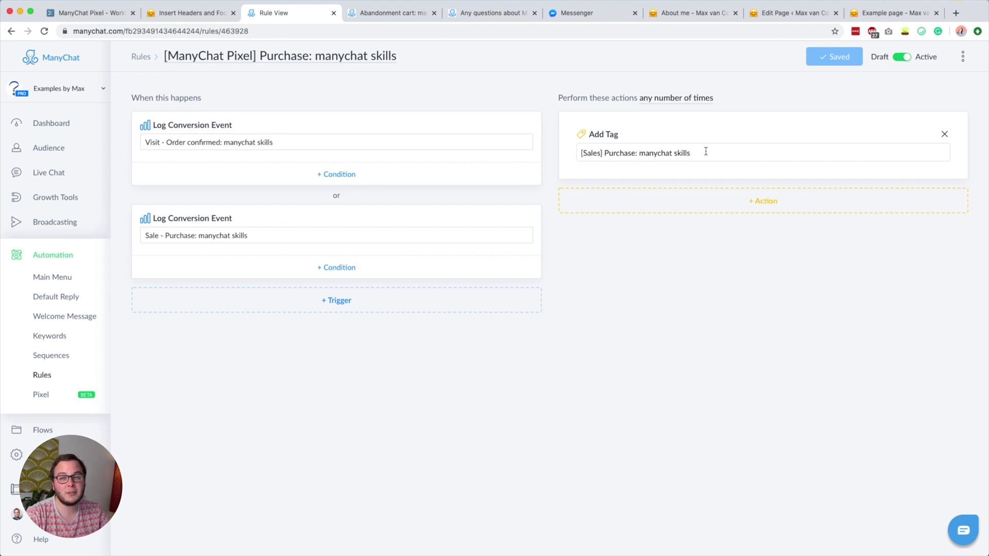
Check the condition and follow-up message in the abandonment cart flow, and return to the purchase rule.
left_click(387, 15)
scroll(629, 302, "right", 5)
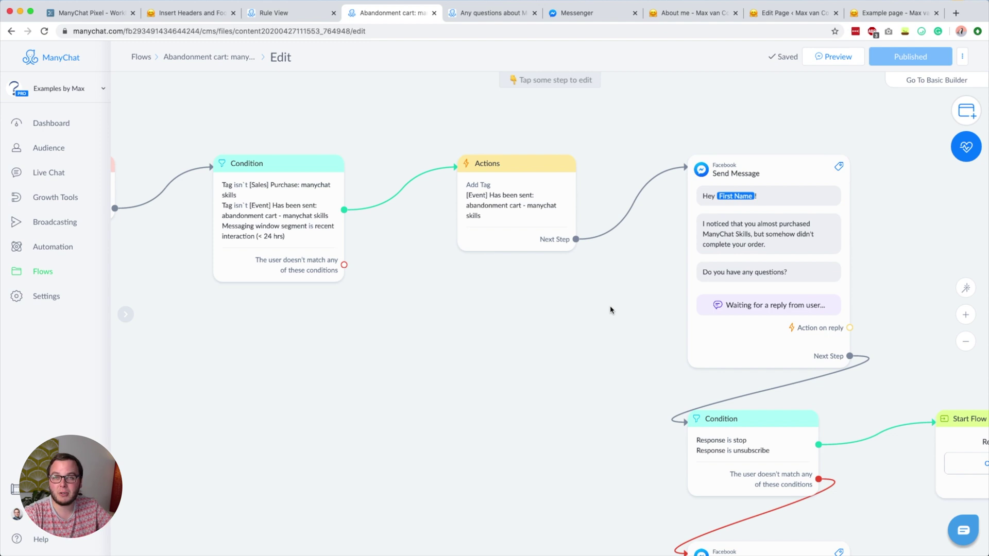
left_click(750, 300)
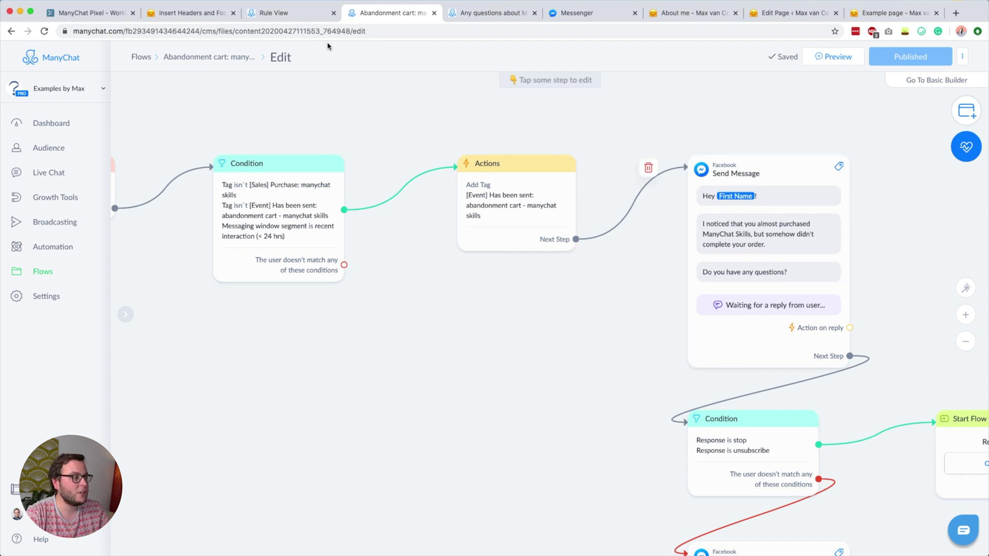
left_click(301, 15)
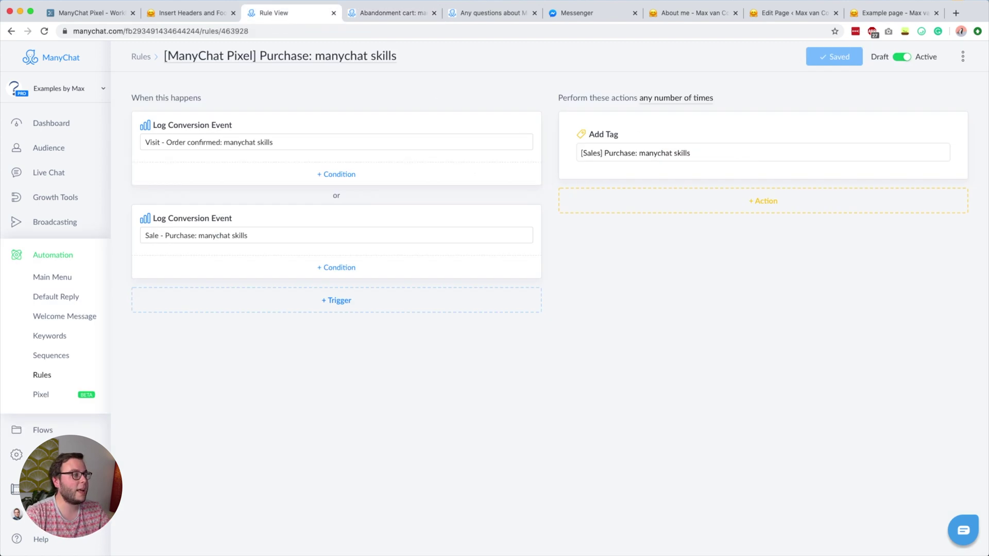
Switch to the ManyChat Pixel outline page in the browser.
left_click(111, 13)
left_click(232, 415)
left_click(168, 415)
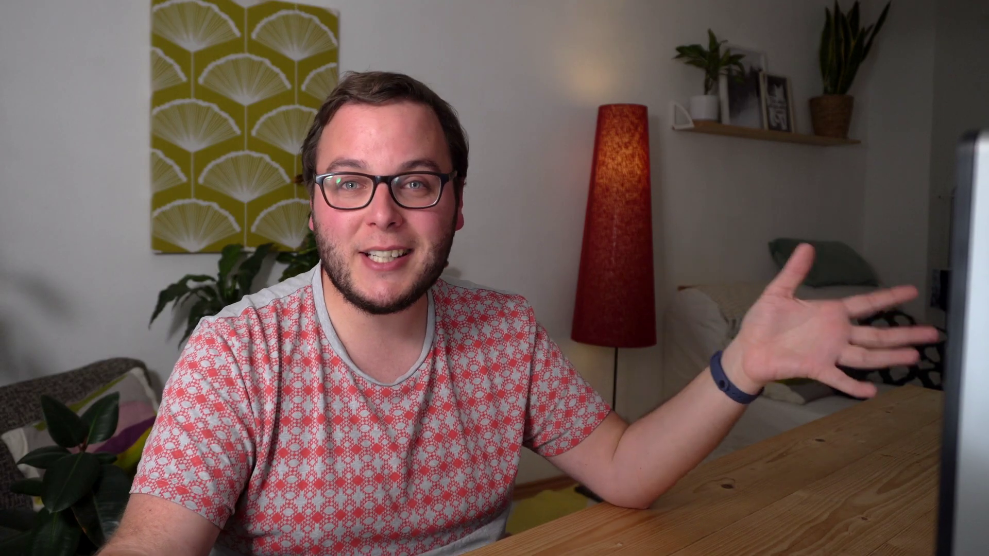